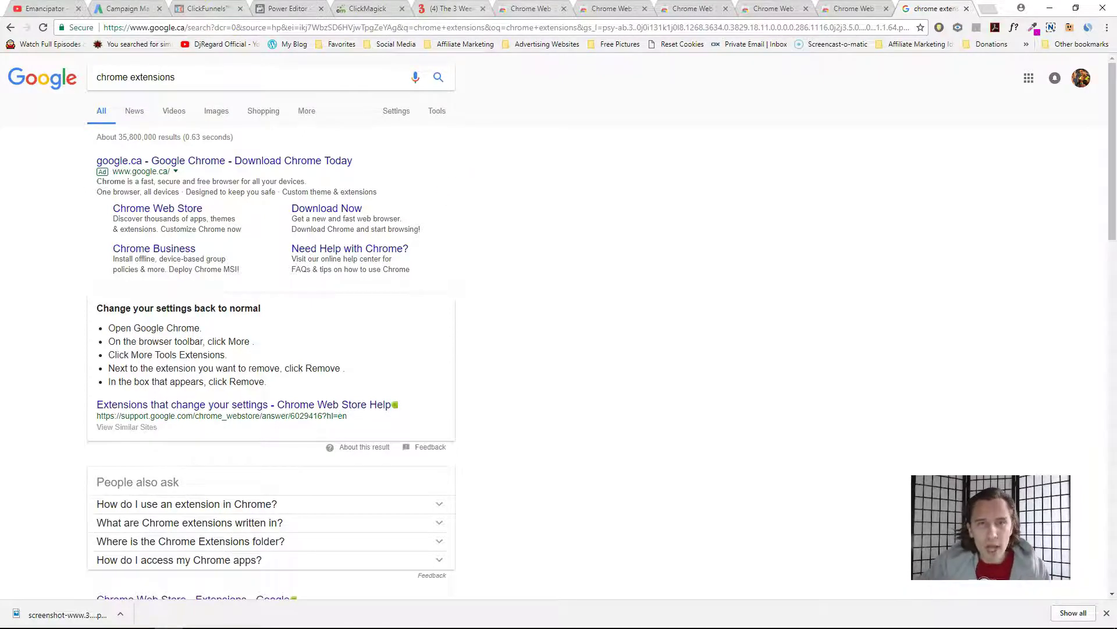
# Switch between the WhatFont store results and the Chrome extensions search results.
pyautogui.click(527, 8)
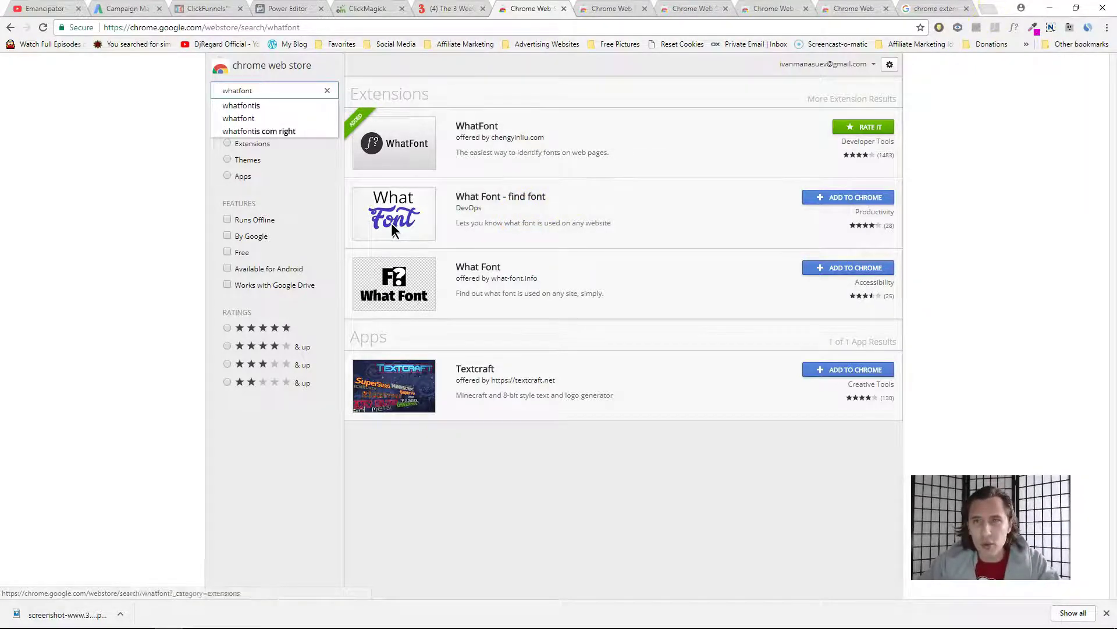
pyautogui.click(934, 8)
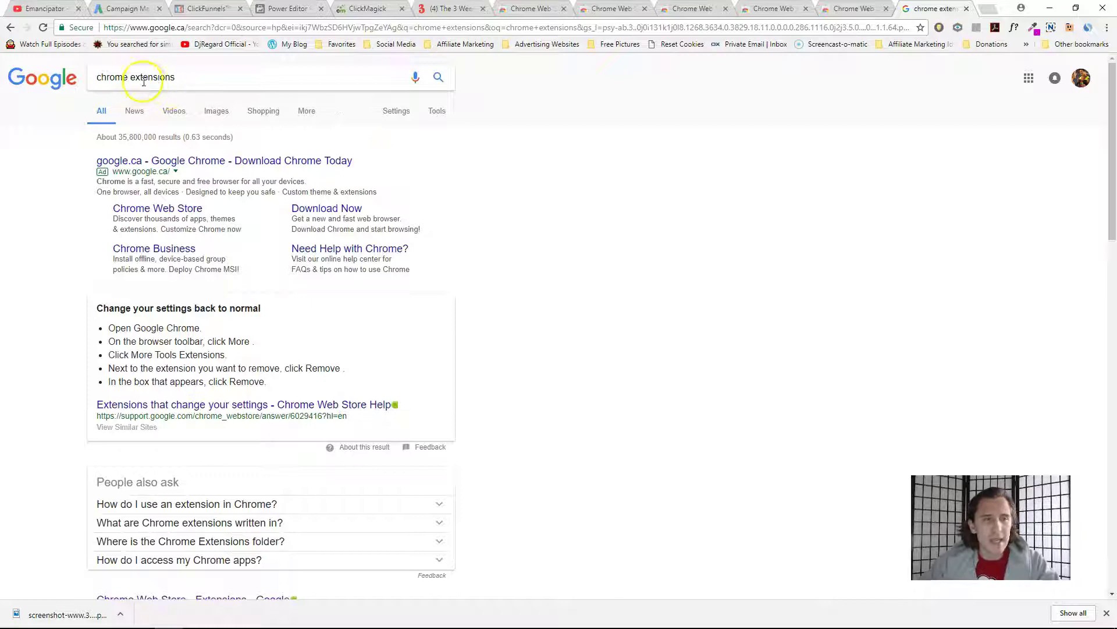
pyautogui.moveTo(1112, 145); pyautogui.dragTo(1112, 196)
# Search the Chrome Web Store for 'kill news feed', then return to the WhatFont results.
pyautogui.click(245, 448)
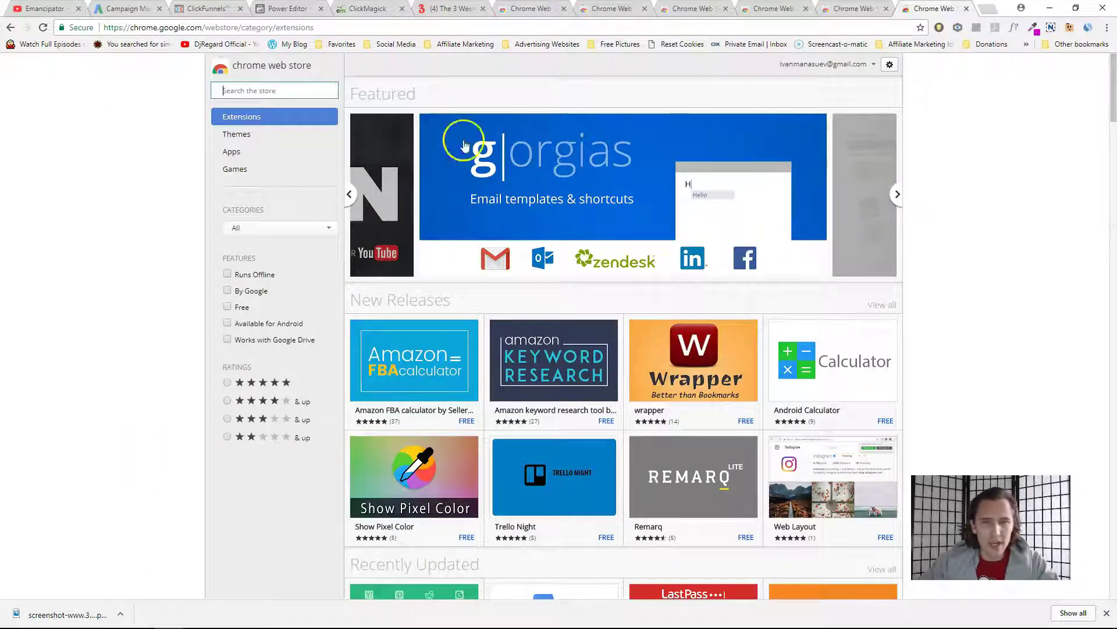
pyautogui.click(266, 91)
pyautogui.write('kill news feed')
pyautogui.press('Return')
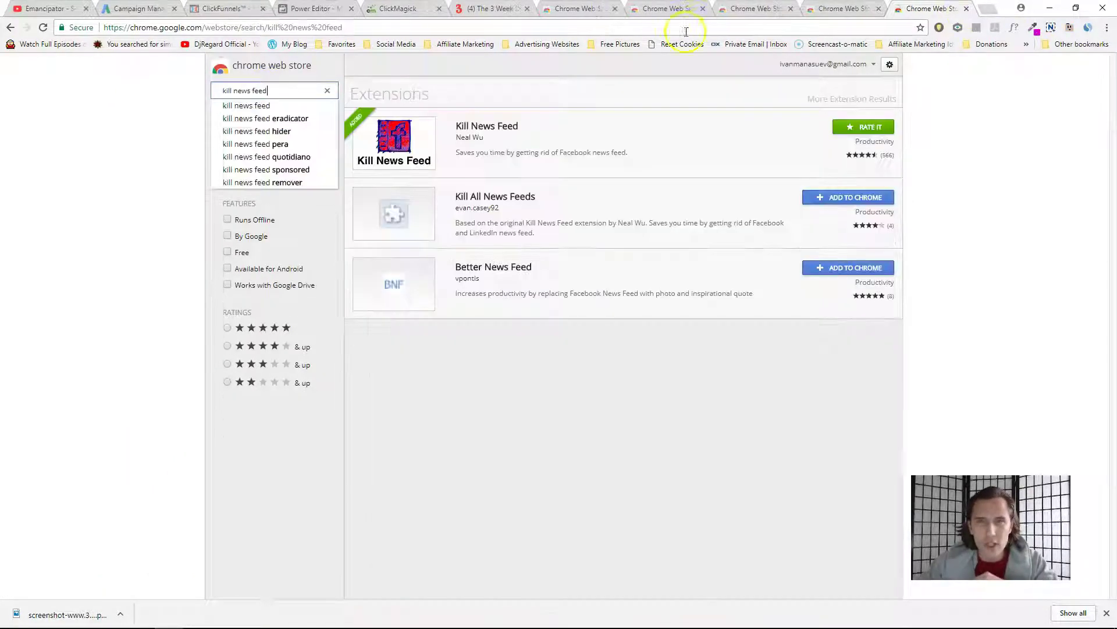
pyautogui.click(587, 7)
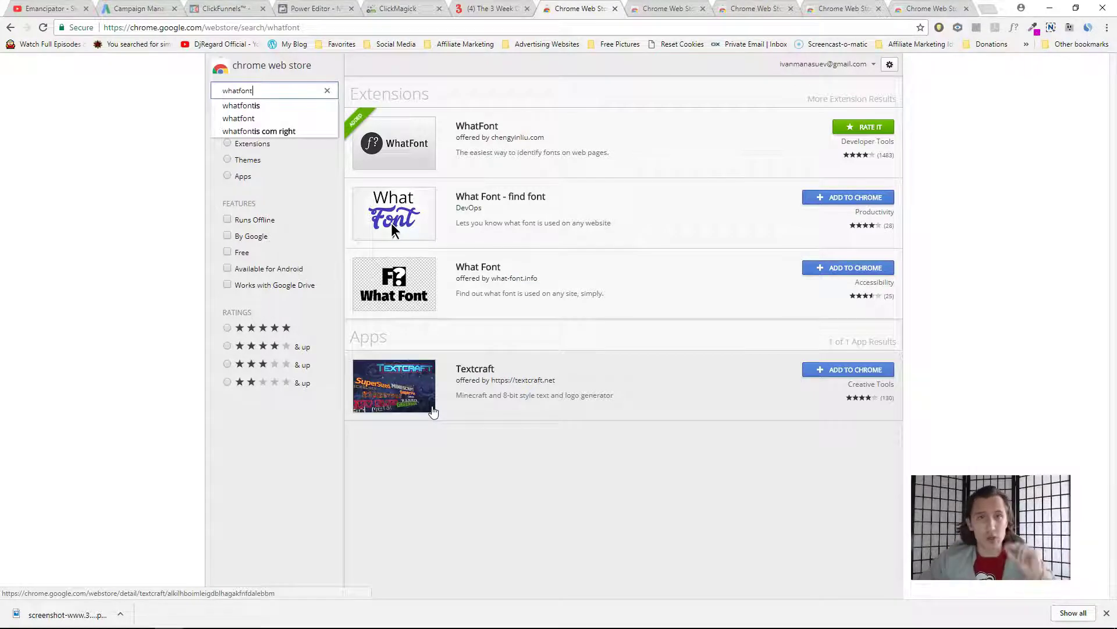
# Go to the 3 Week Diet sales page and try starting its video.
pyautogui.click(492, 9)
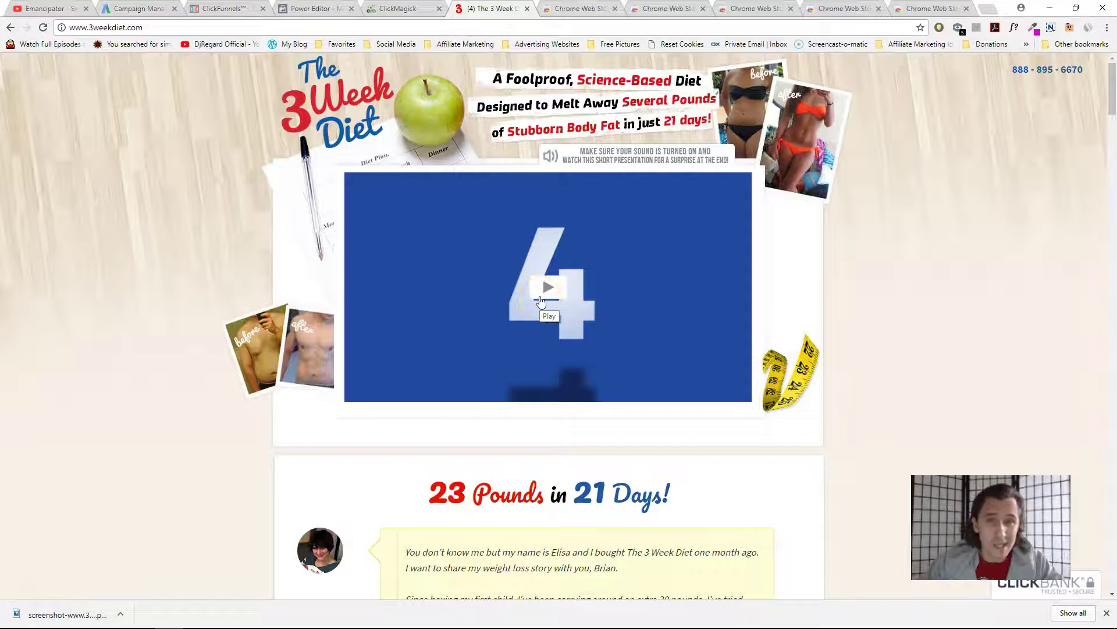
pyautogui.click(522, 300)
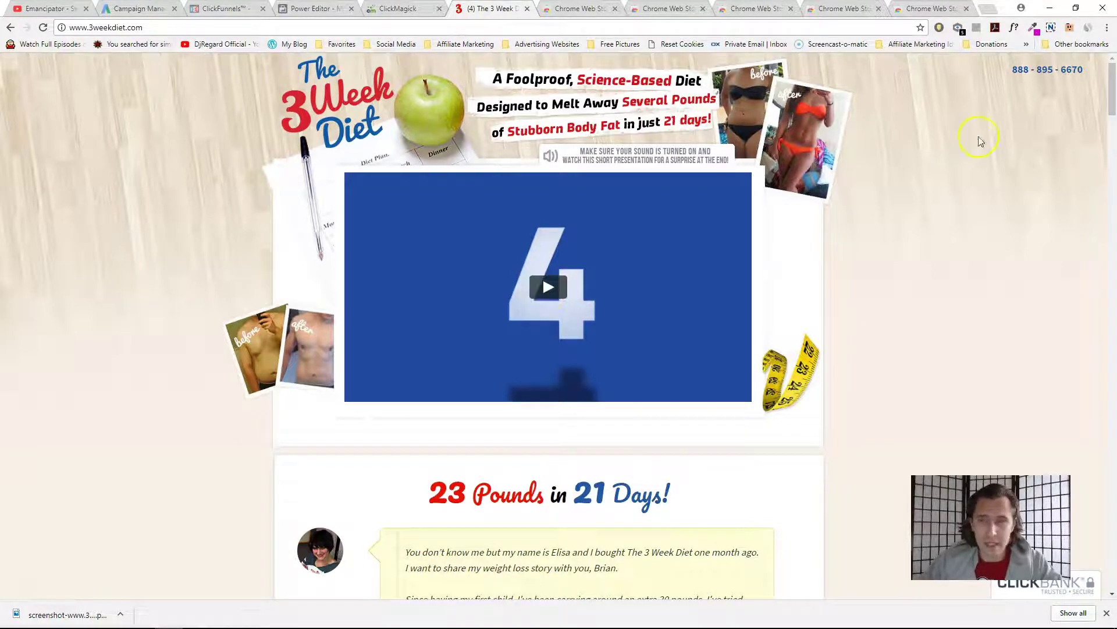
pyautogui.moveTo(1113, 86); pyautogui.dragTo(1113, 87)
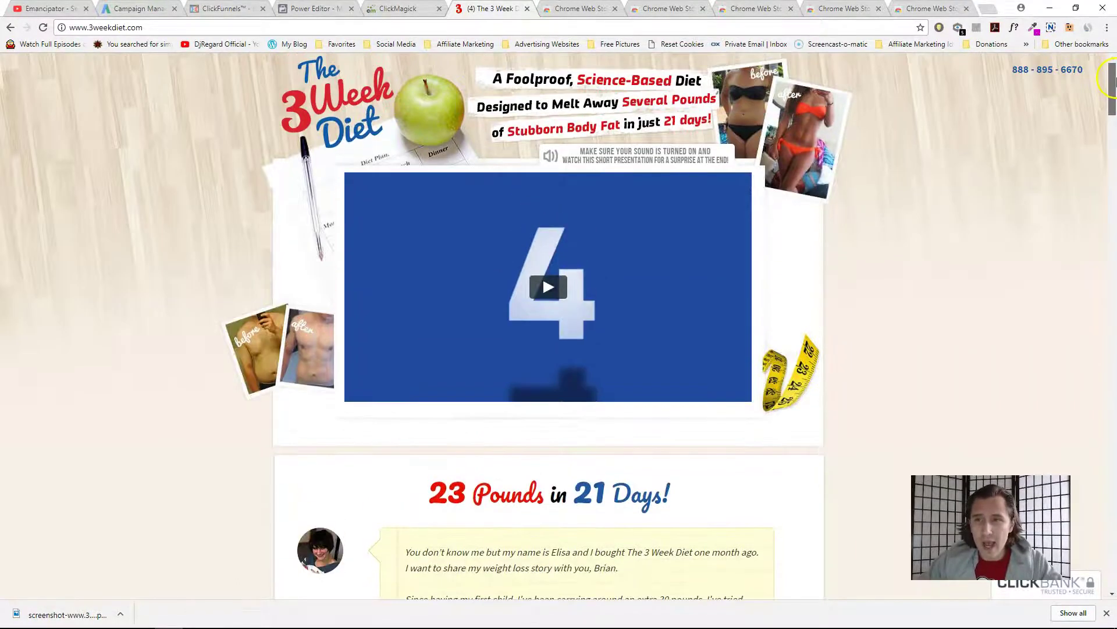
# Identify the body paragraph font with WhatFont: Source Sans Pro regular, 30px, #000000.
pyautogui.click(1015, 30)
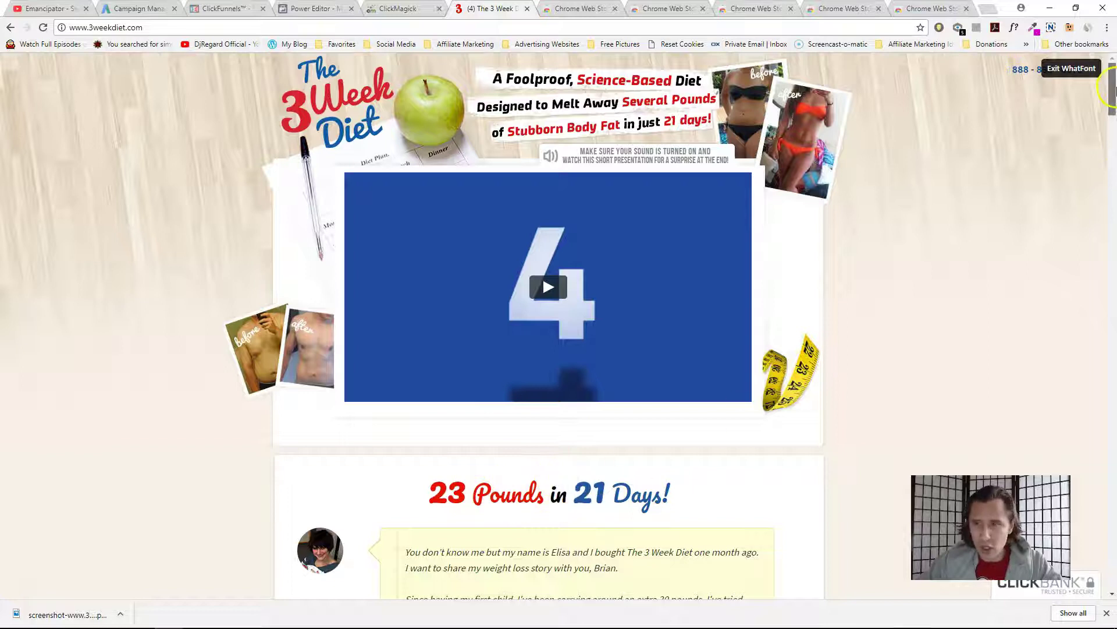
pyautogui.moveTo(1112, 90); pyautogui.dragTo(1112, 204)
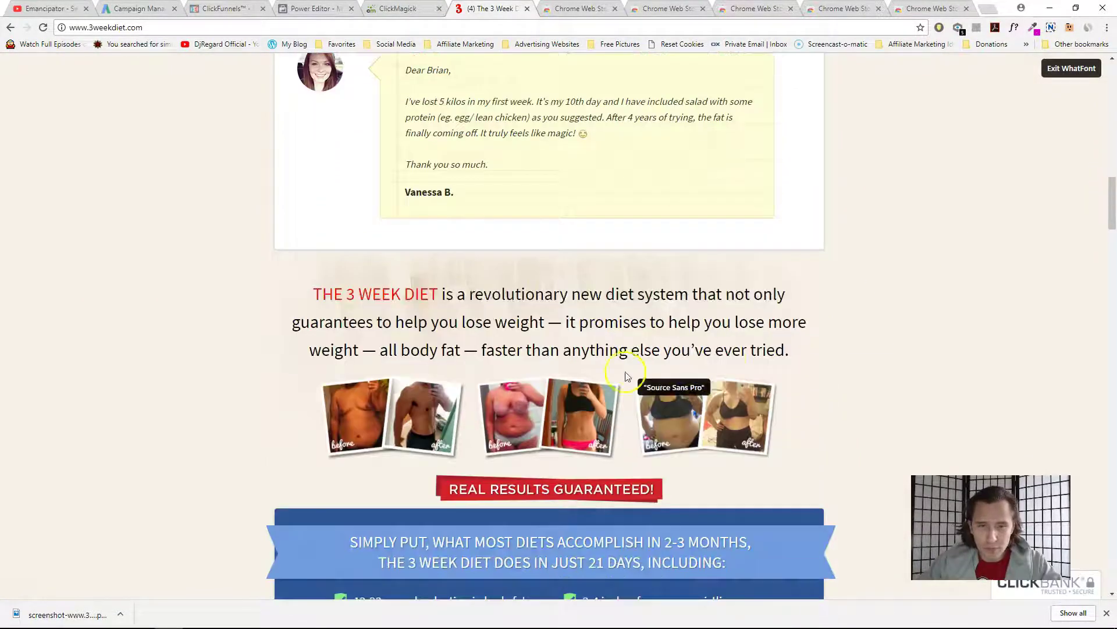
pyautogui.click(583, 299)
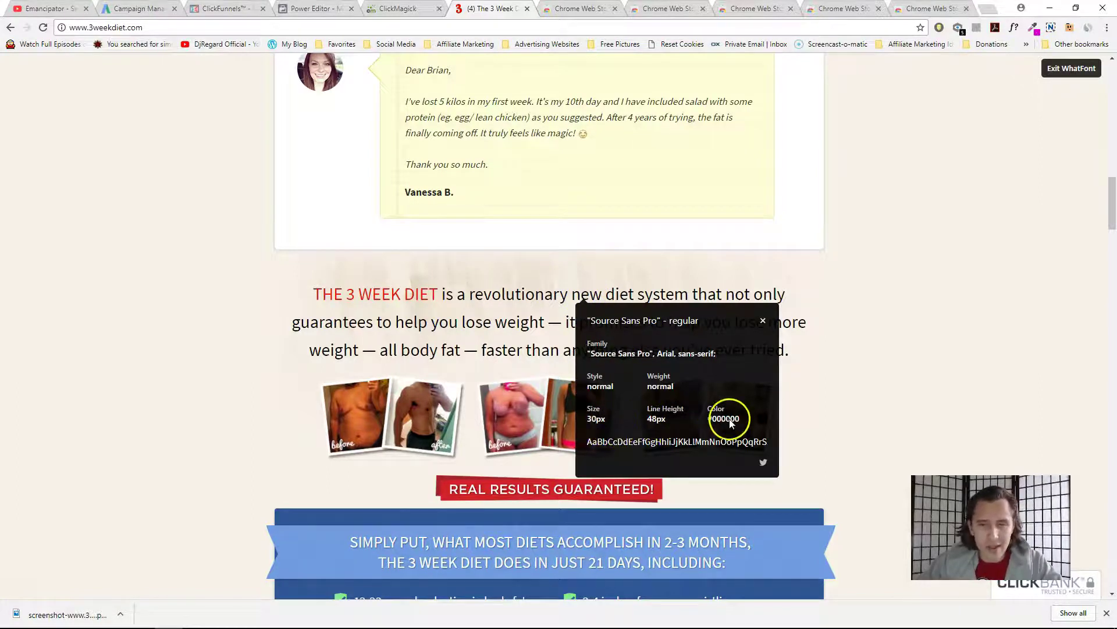
pyautogui.click(761, 421)
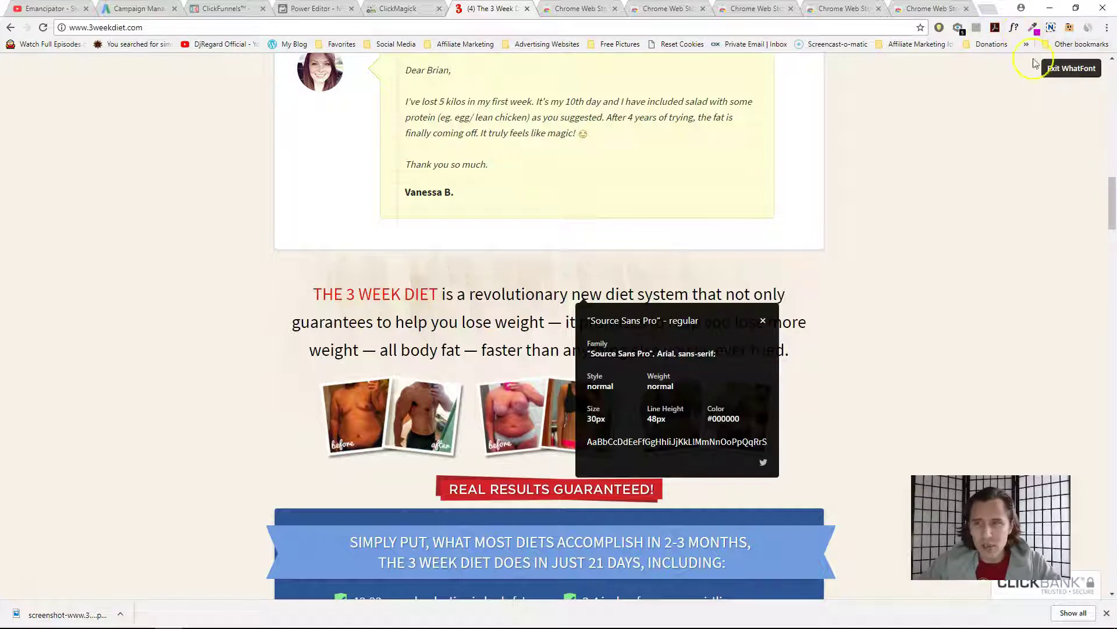
# Turn WhatFont off, scroll down, then toggle it on and off again.
pyautogui.click(1051, 30)
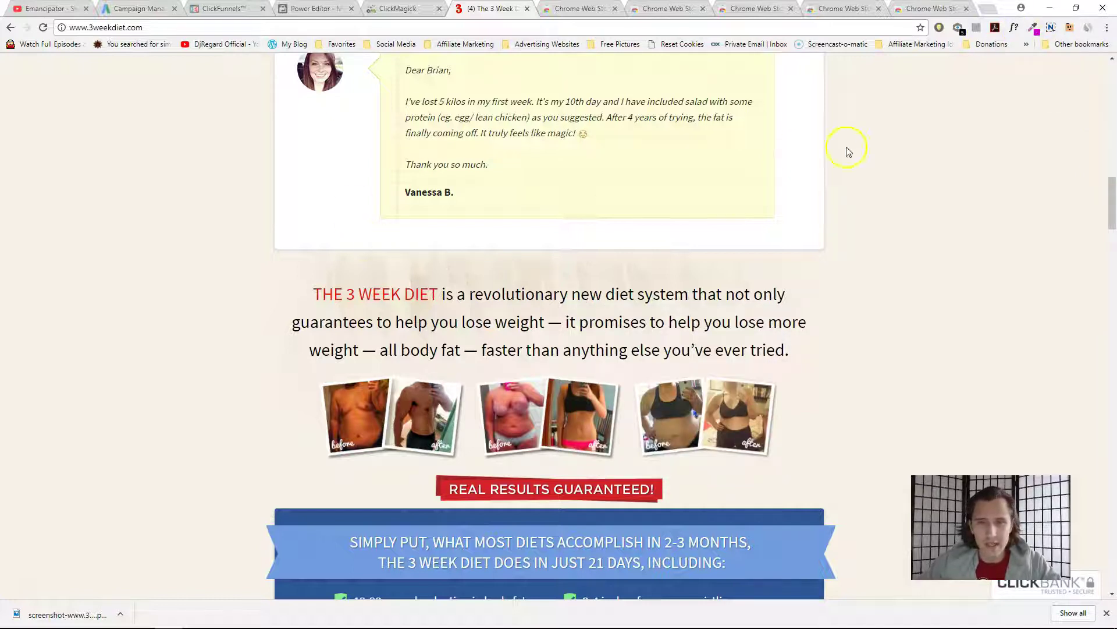
pyautogui.moveTo(1112, 209); pyautogui.dragTo(1113, 269)
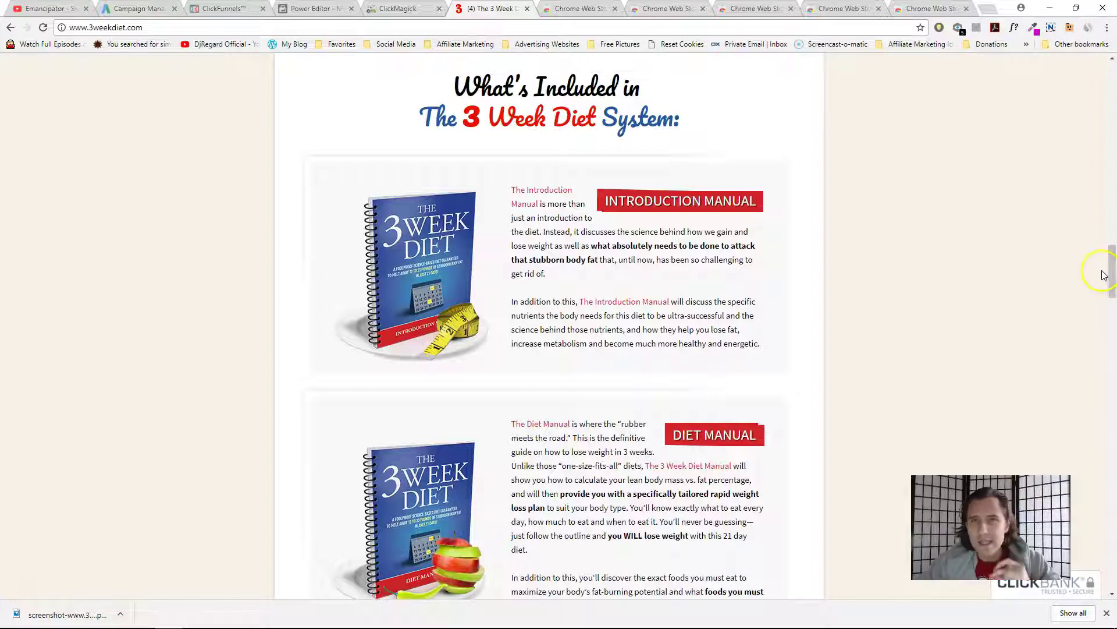
pyautogui.click(1015, 31)
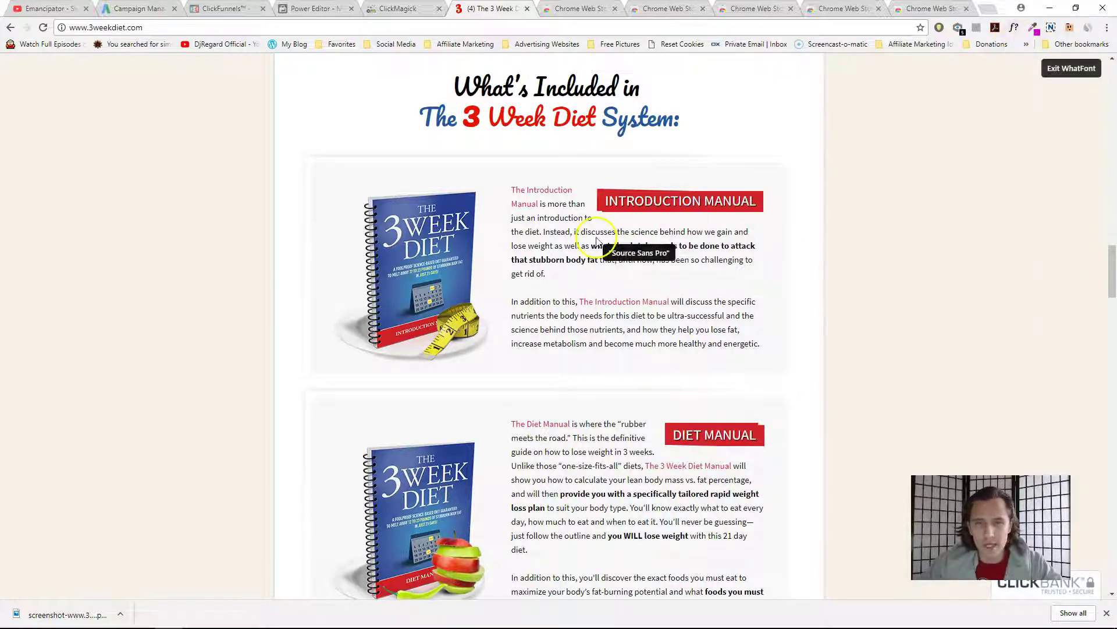
pyautogui.click(1071, 68)
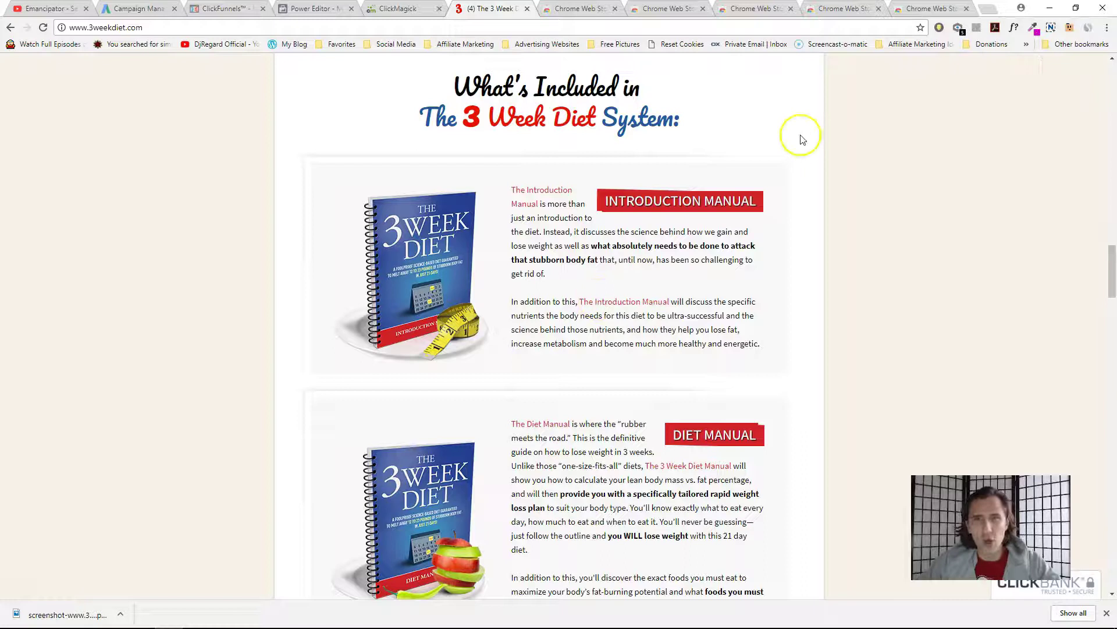
pyautogui.click(582, 9)
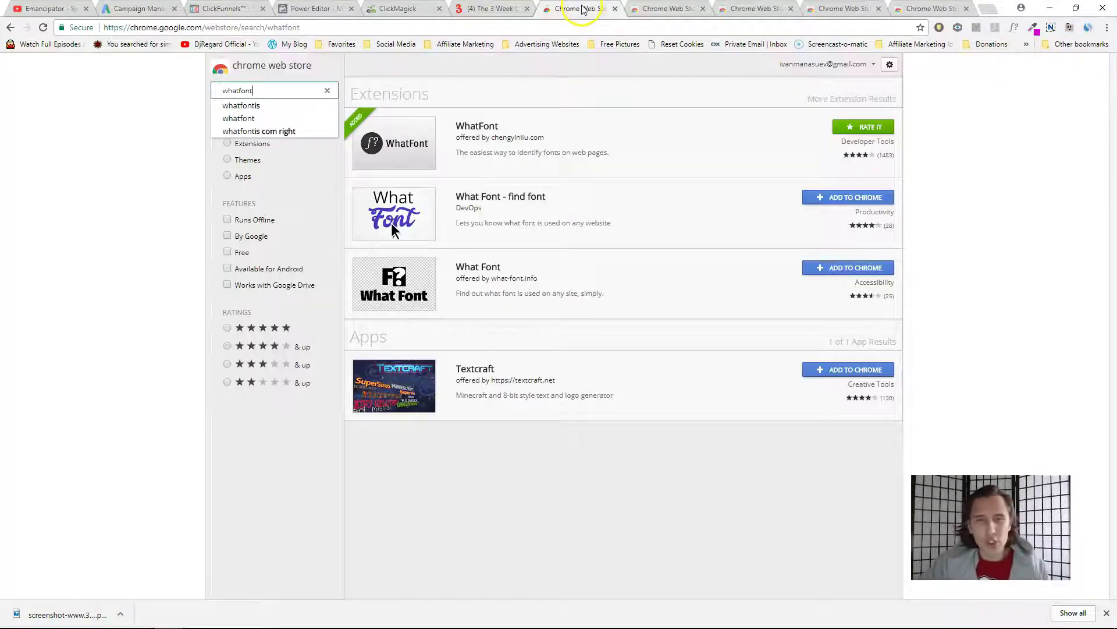
pyautogui.click(637, 10)
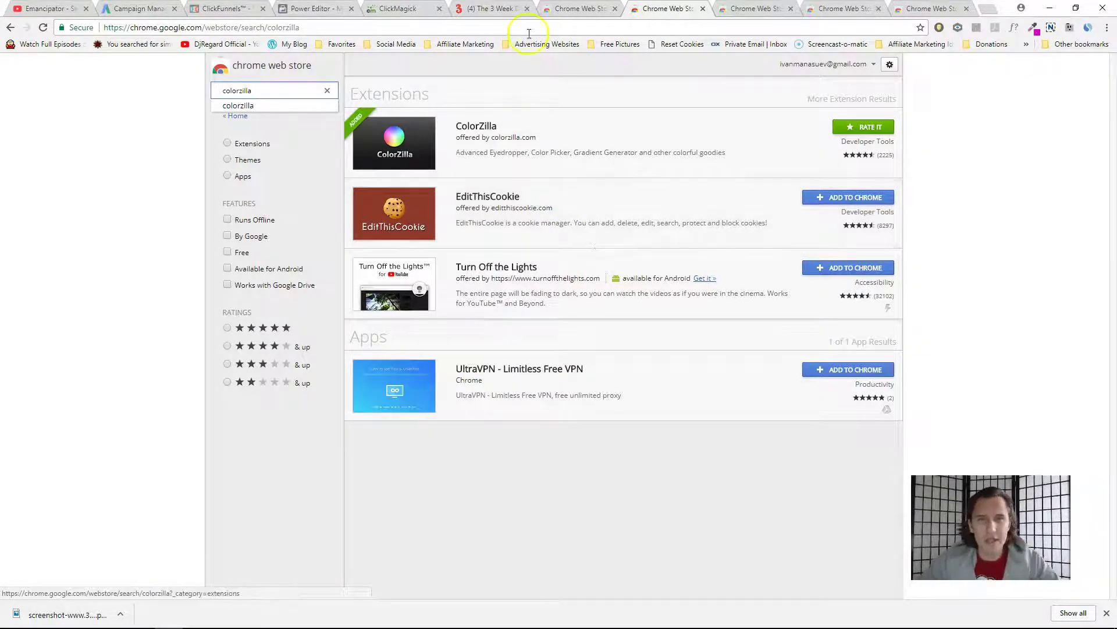
pyautogui.click(495, 8)
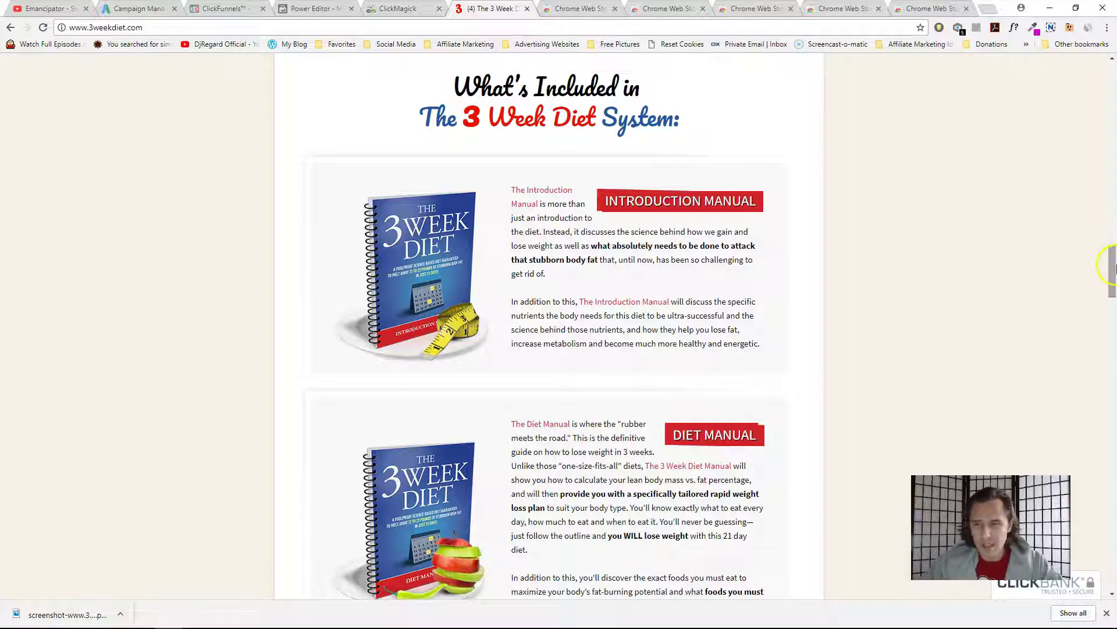
# Use ColorZilla's Color Picker to copy the heading's red '17' as #E71103.
pyautogui.moveTo(1113, 268); pyautogui.dragTo(1113, 251)
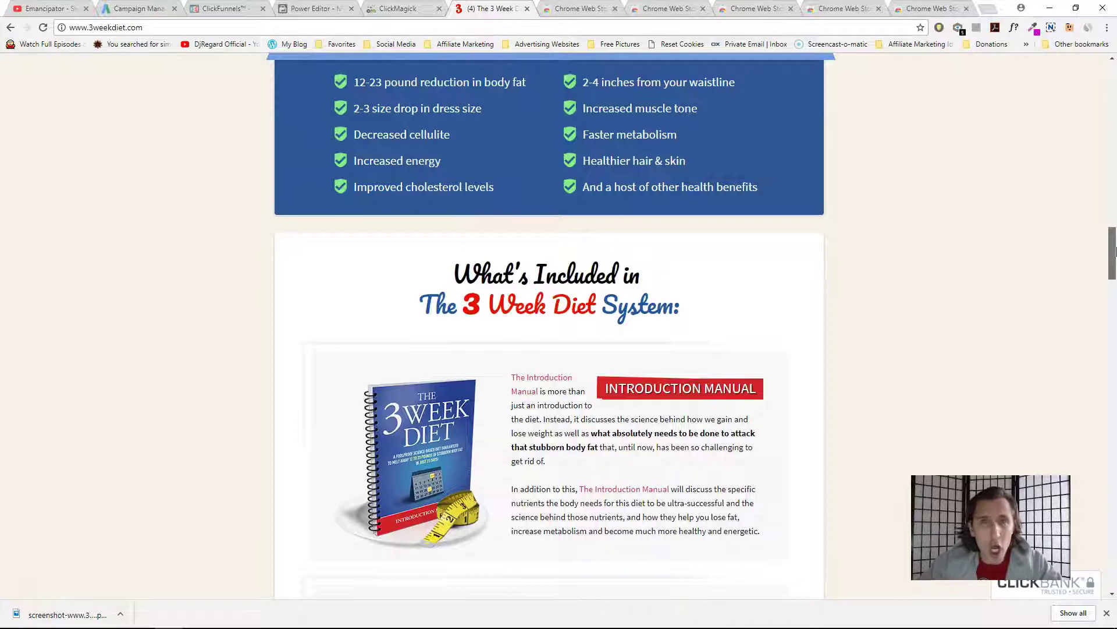
pyautogui.moveTo(1113, 250); pyautogui.dragTo(1112, 138)
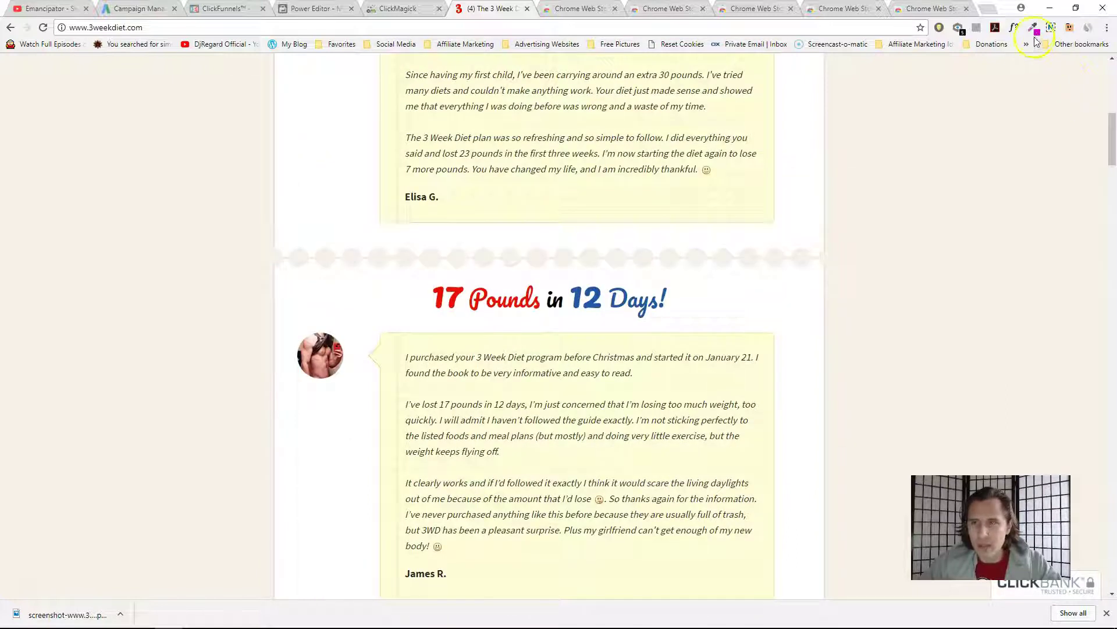
pyautogui.click(1033, 27)
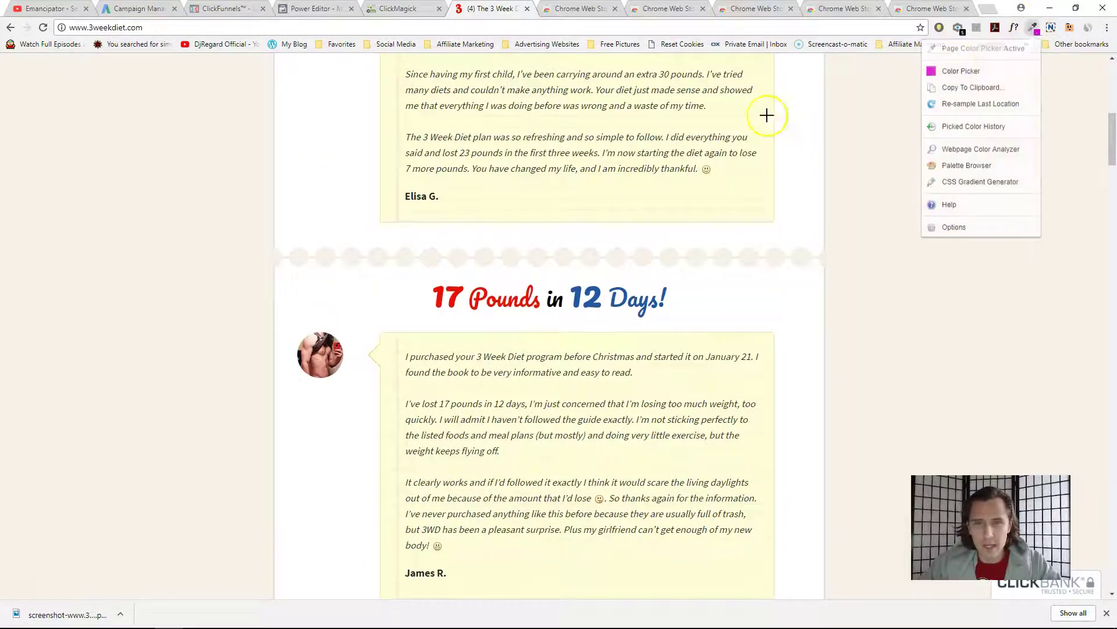
pyautogui.click(472, 82)
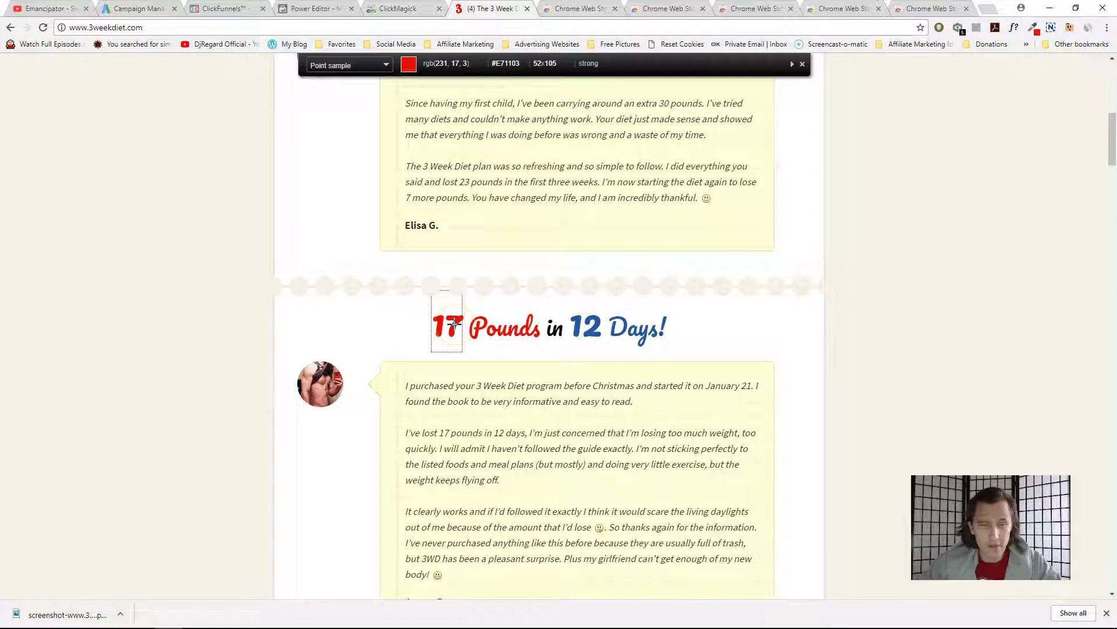
pyautogui.click(453, 324)
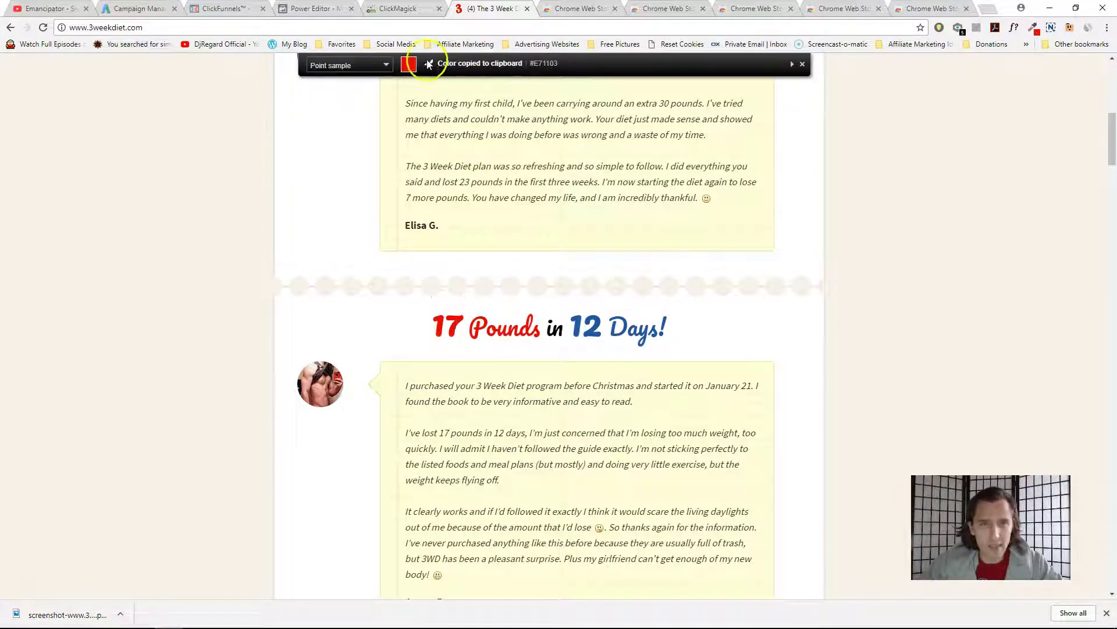
pyautogui.press('Escape')
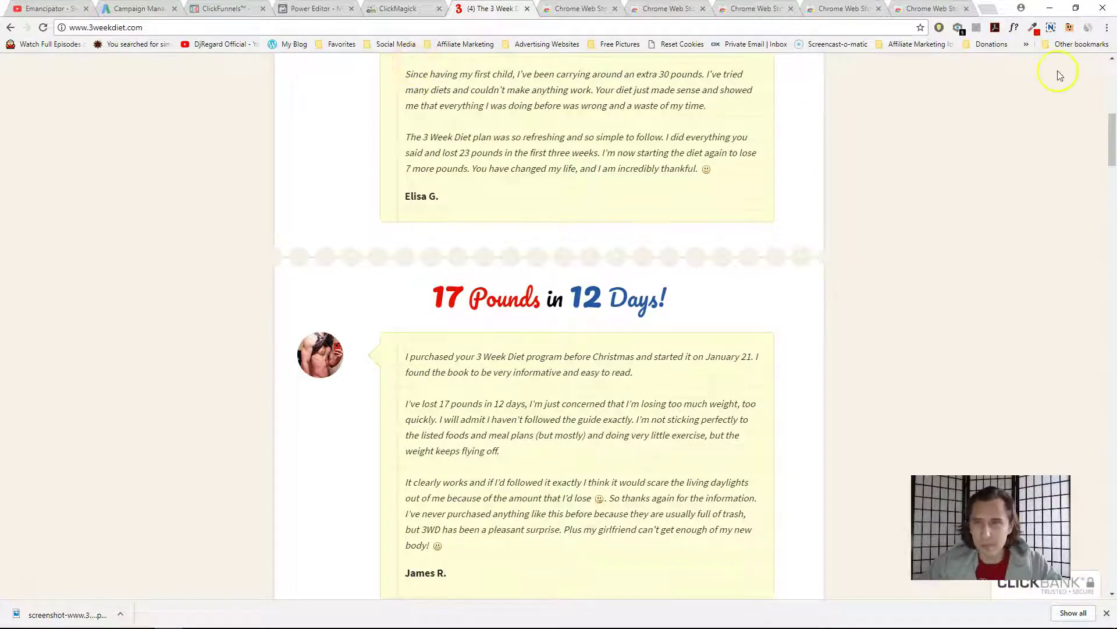
pyautogui.click(1033, 28)
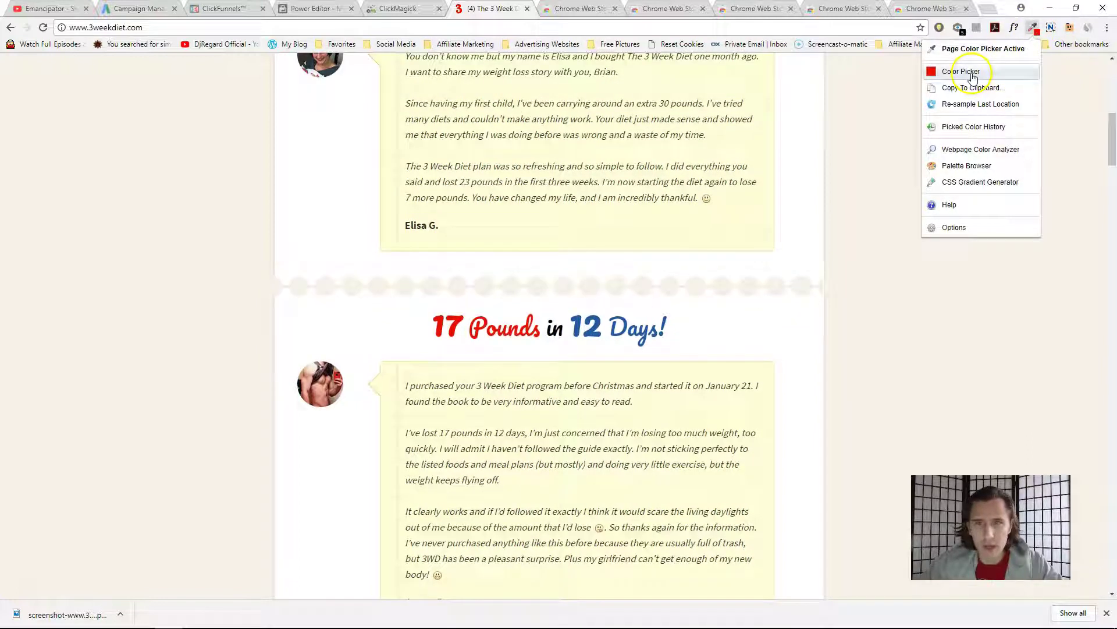
# Read the picked red's values: rgb(231, 17, 3), hsl(4, 97%, 46%) and hex e71103.
pyautogui.click(960, 71)
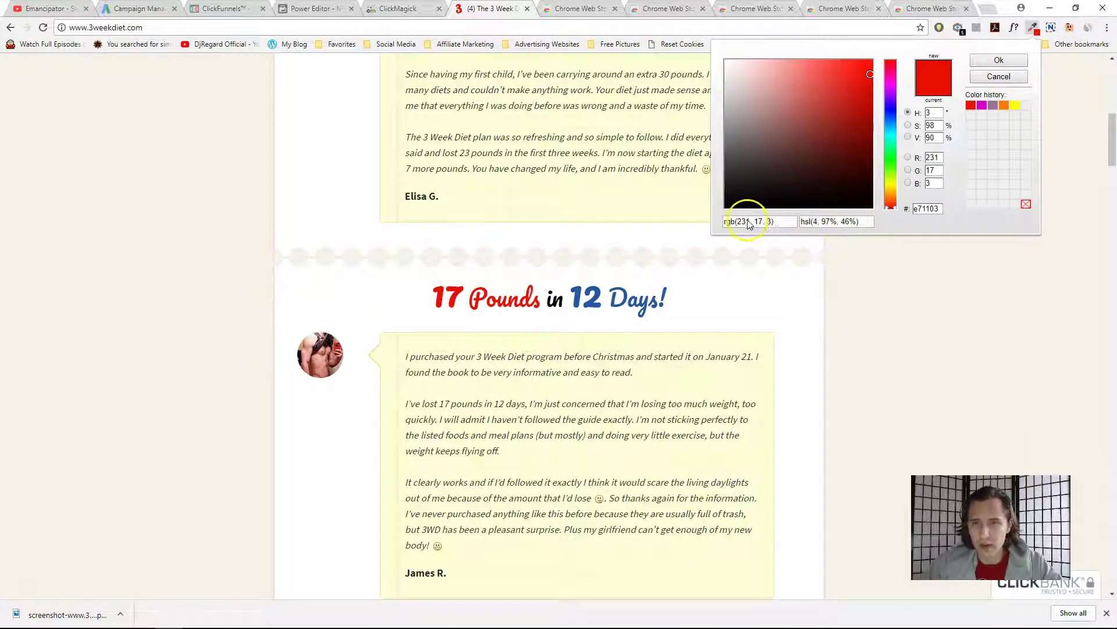
pyautogui.moveTo(781, 221); pyautogui.dragTo(722, 222)
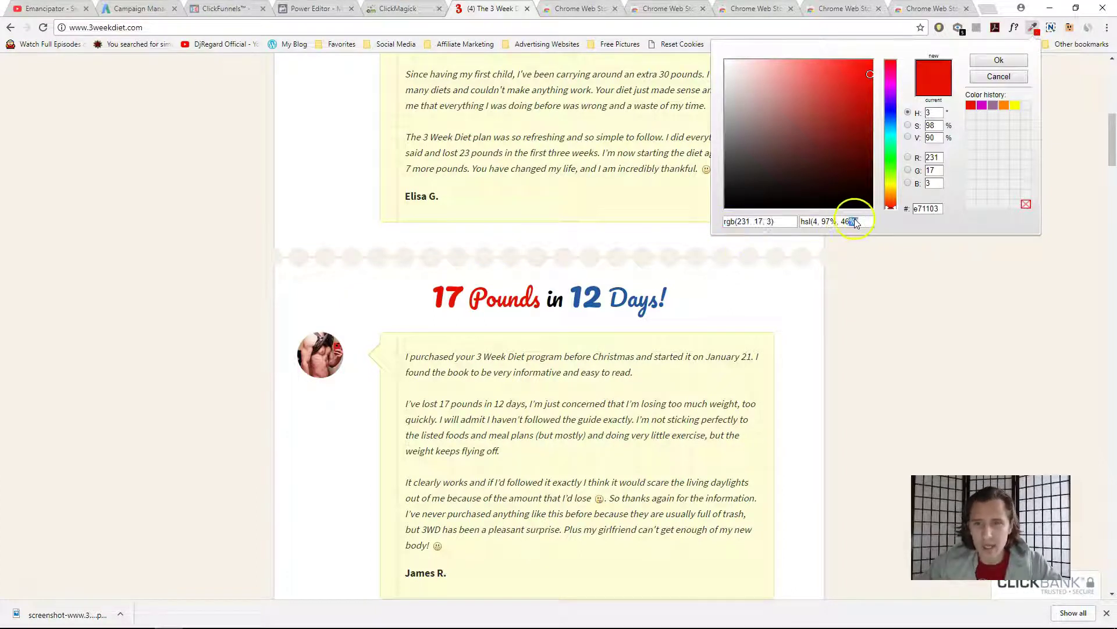
pyautogui.moveTo(857, 222); pyautogui.dragTo(799, 223)
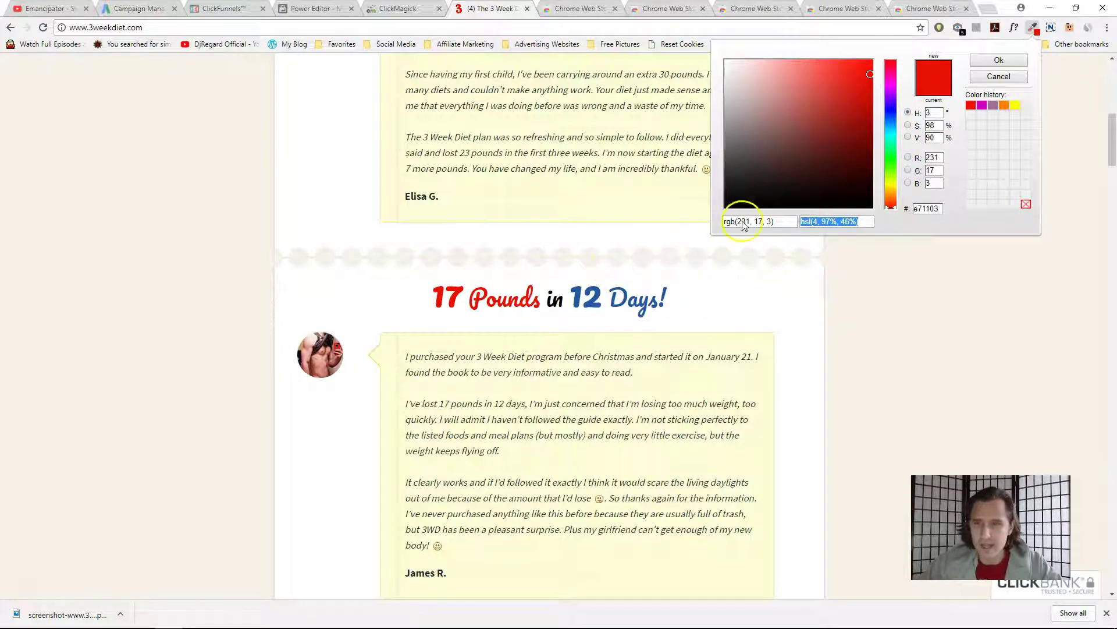
pyautogui.click(926, 209)
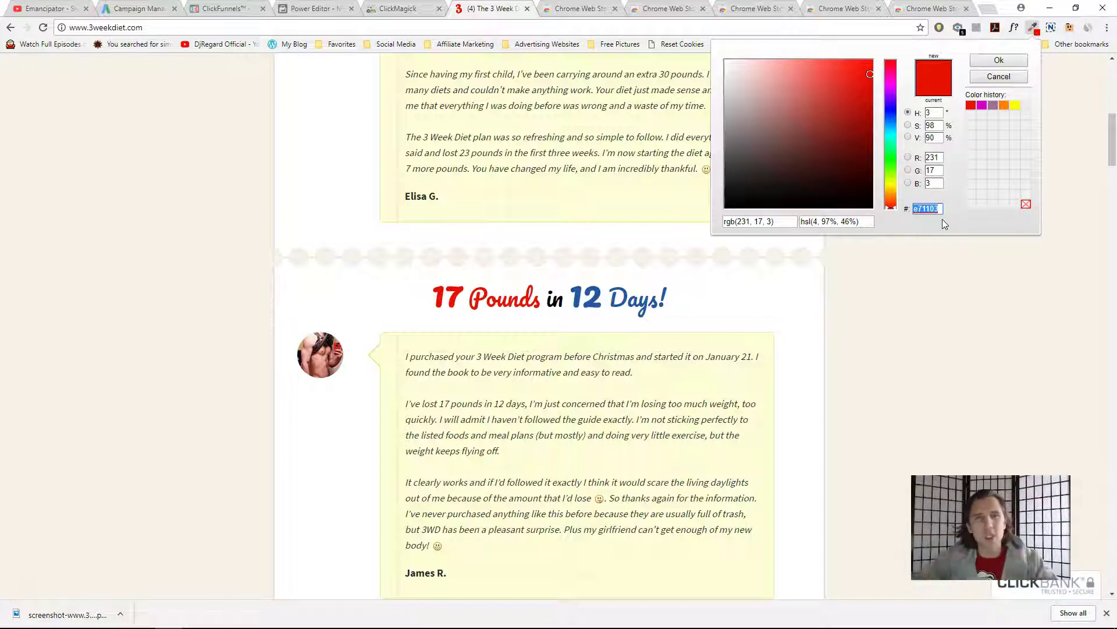
# Sample the blue of the 3 Week Diet logo (#105BA4) and view its details.
pyautogui.click(998, 76)
pyautogui.moveTo(1112, 150); pyautogui.dragTo(1111, 100)
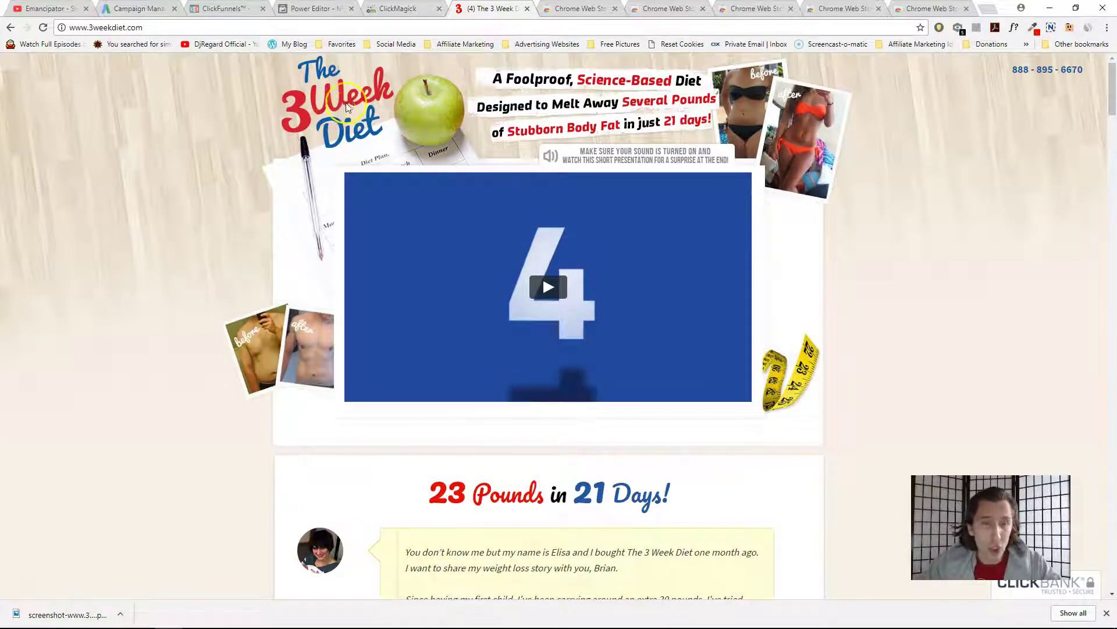
pyautogui.click(1034, 29)
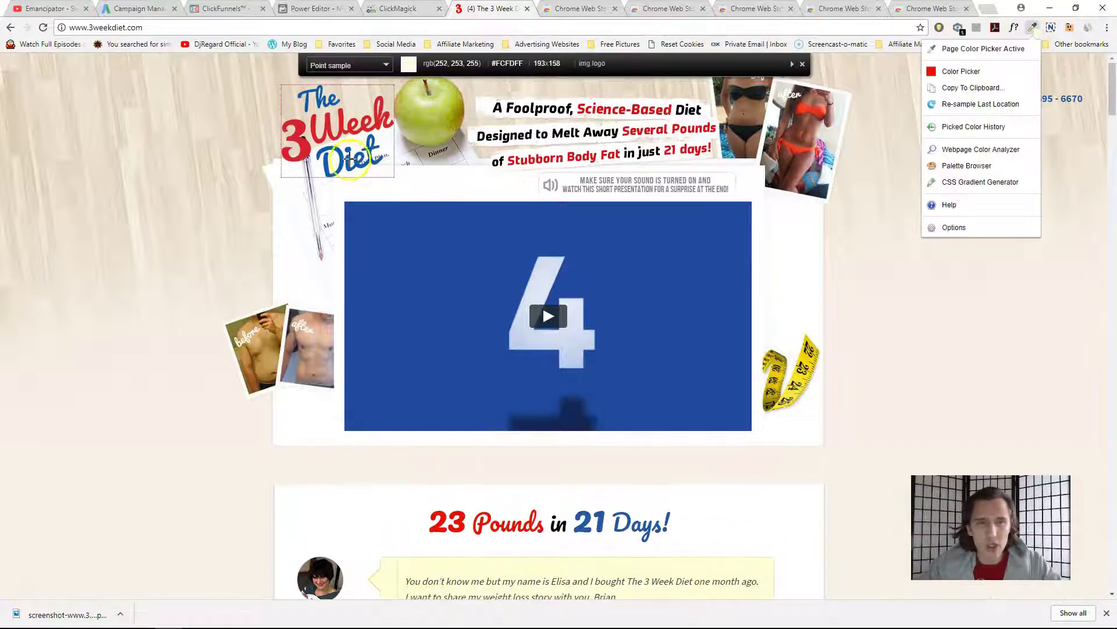
pyautogui.click(341, 162)
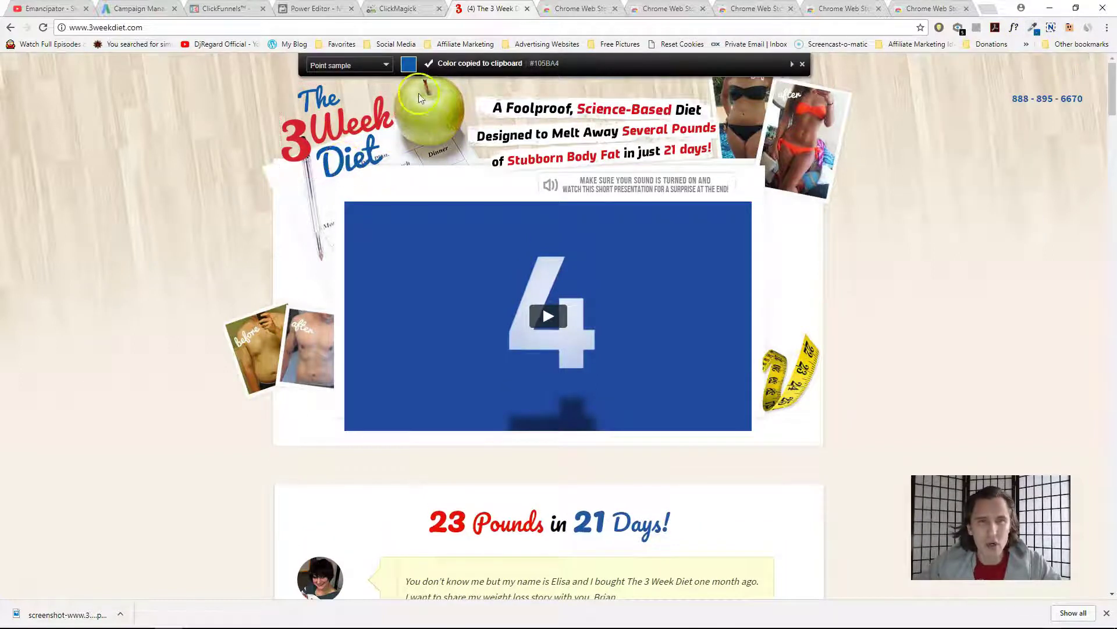
pyautogui.click(1034, 27)
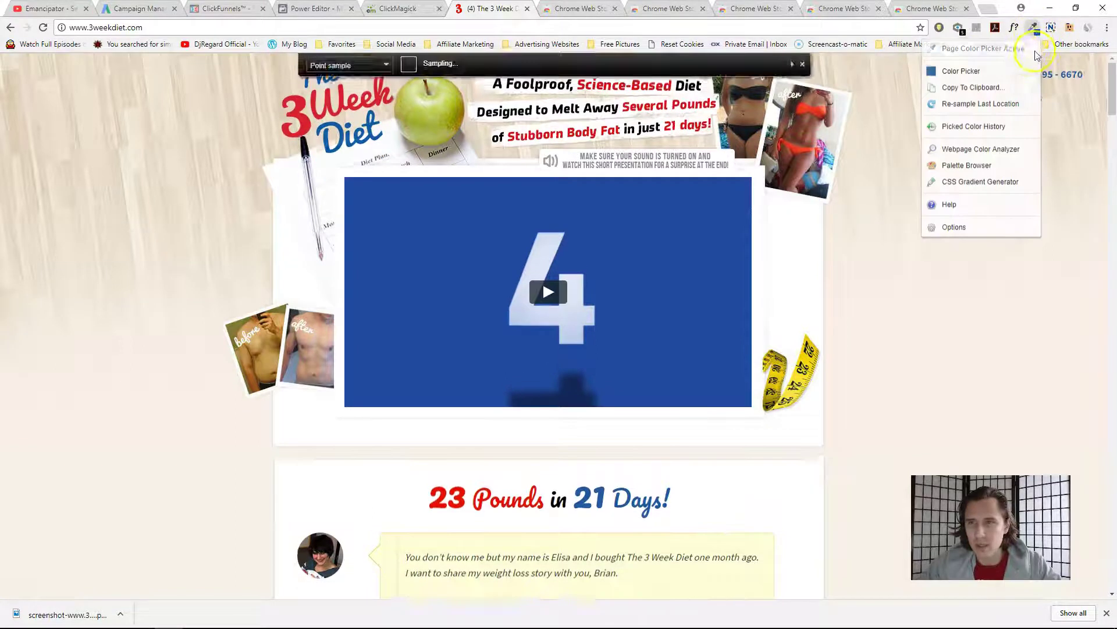
pyautogui.click(977, 73)
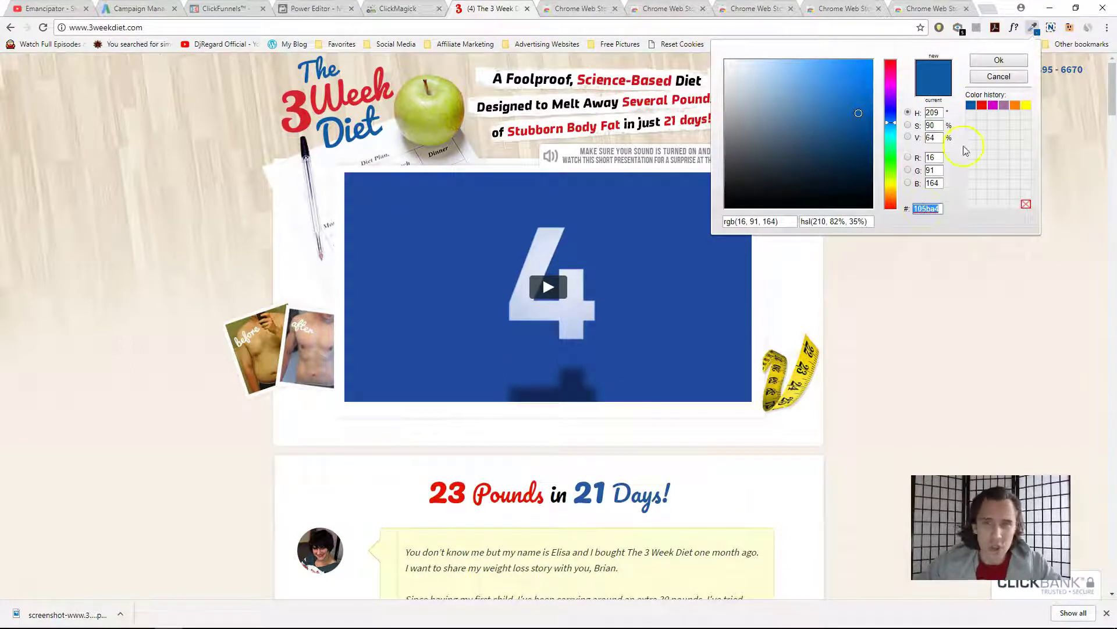
# Close the blue colour's details and go to the Chrome Web Store 'nimbus' results.
pyautogui.click(999, 76)
pyautogui.click(1034, 27)
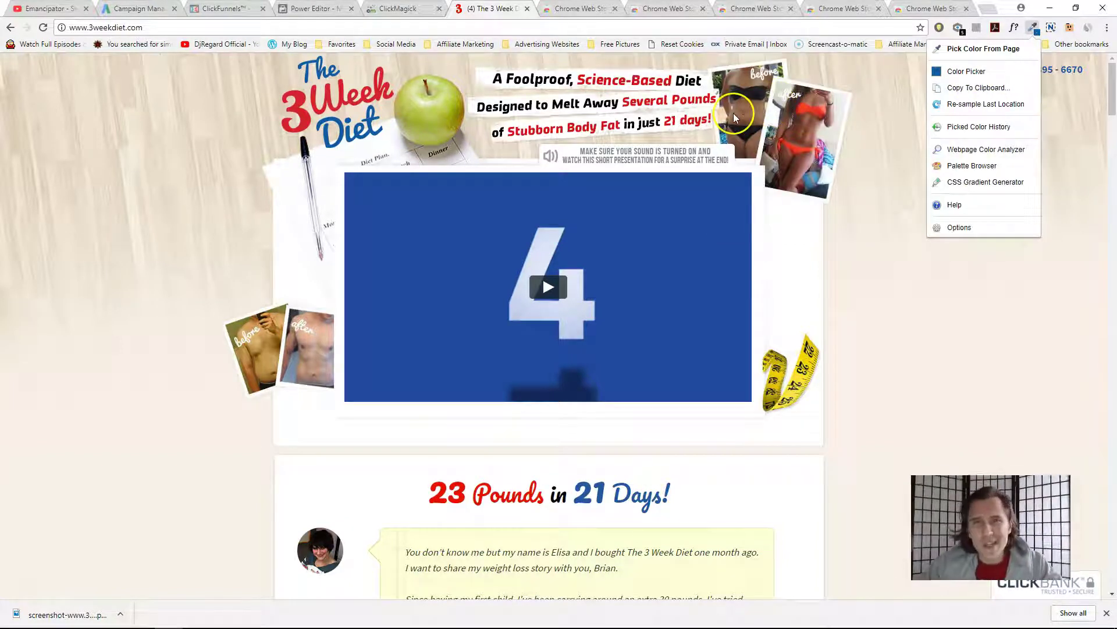
pyautogui.click(751, 8)
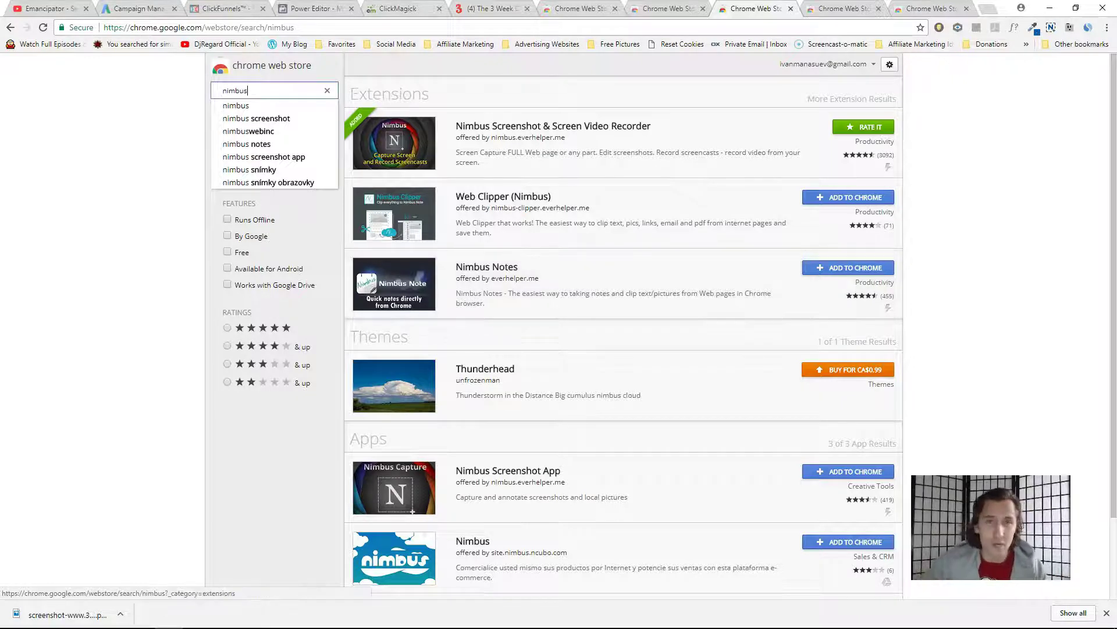
# Return to the 3 Week Diet page and scroll to the '23 Pounds in 21 Days' testimonial.
pyautogui.click(478, 10)
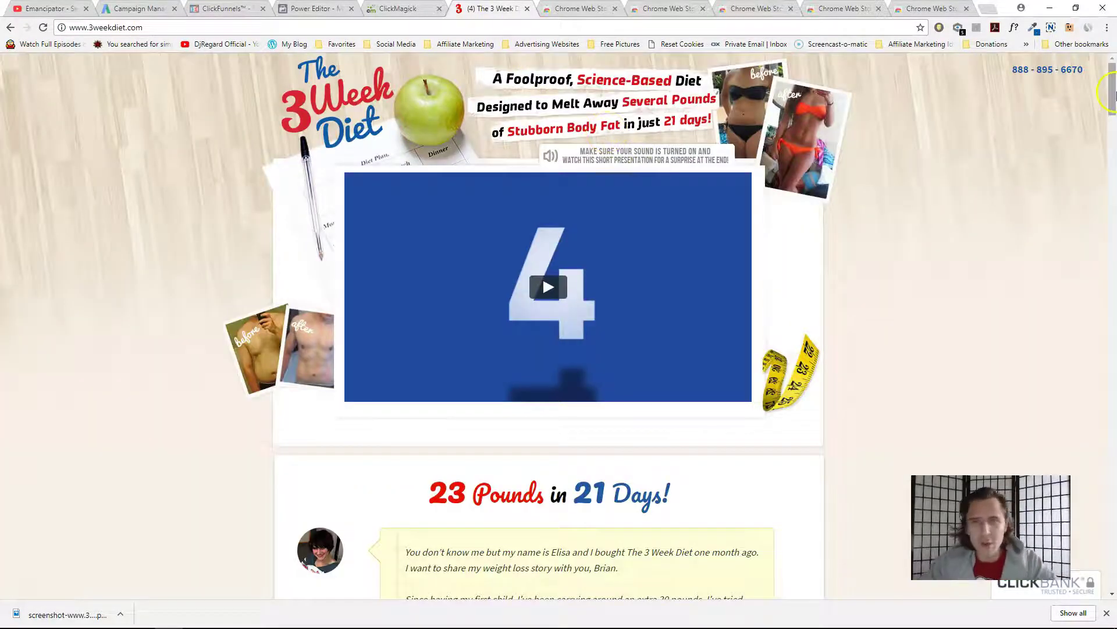
pyautogui.moveTo(1115, 96); pyautogui.dragTo(1115, 132)
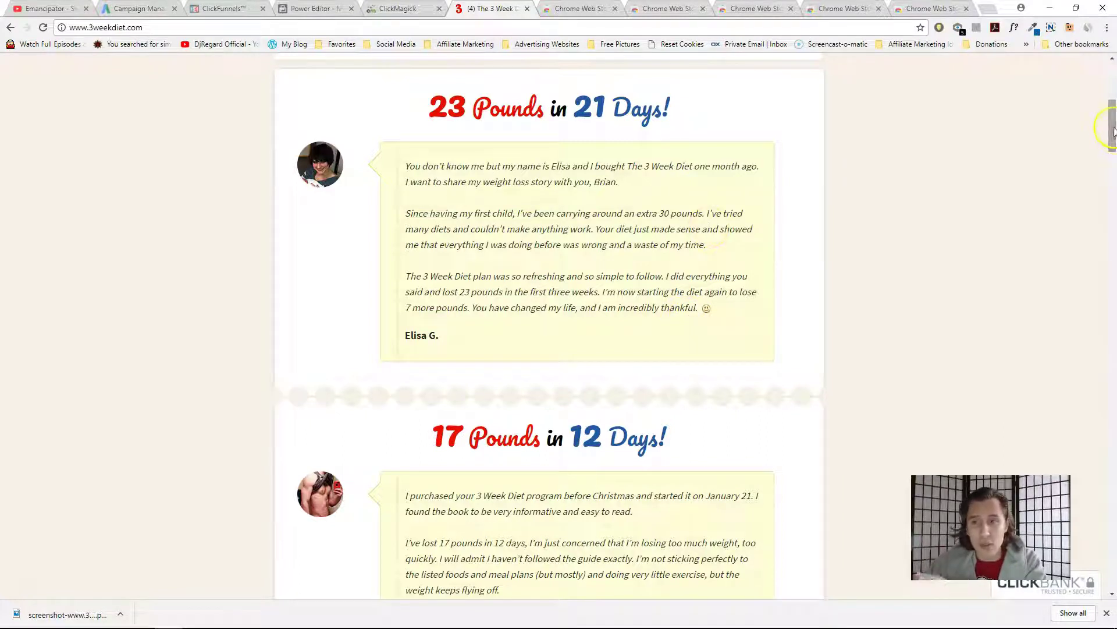
pyautogui.moveTo(1113, 128); pyautogui.dragTo(1113, 122)
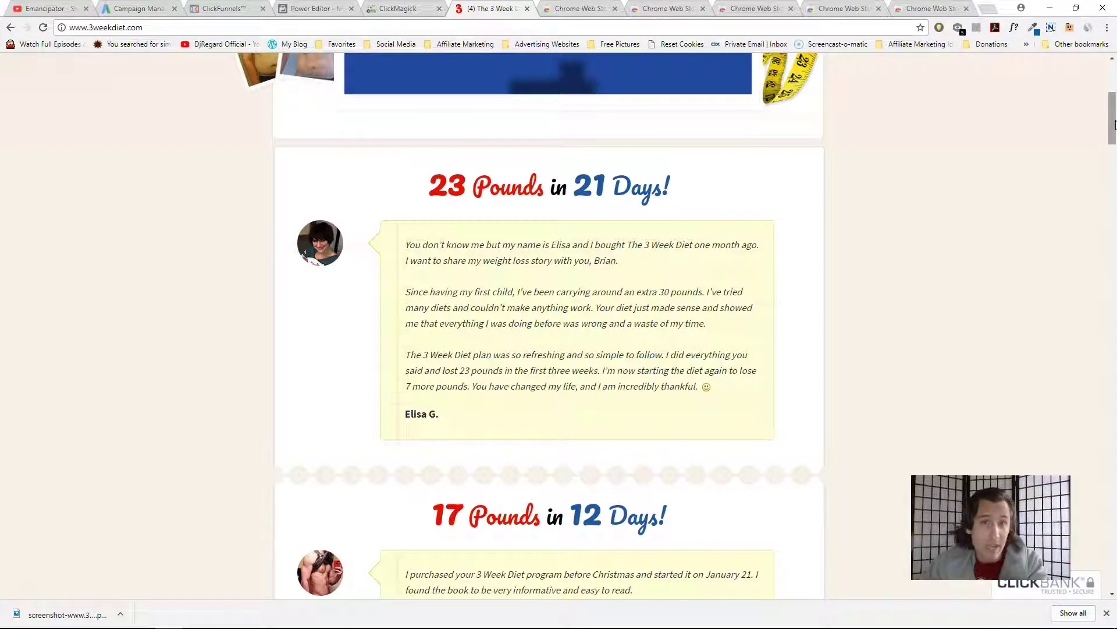
# Capture the '23 Pounds in 21 Days' testimonial as a selected area with Nimbus.
pyautogui.click(1050, 28)
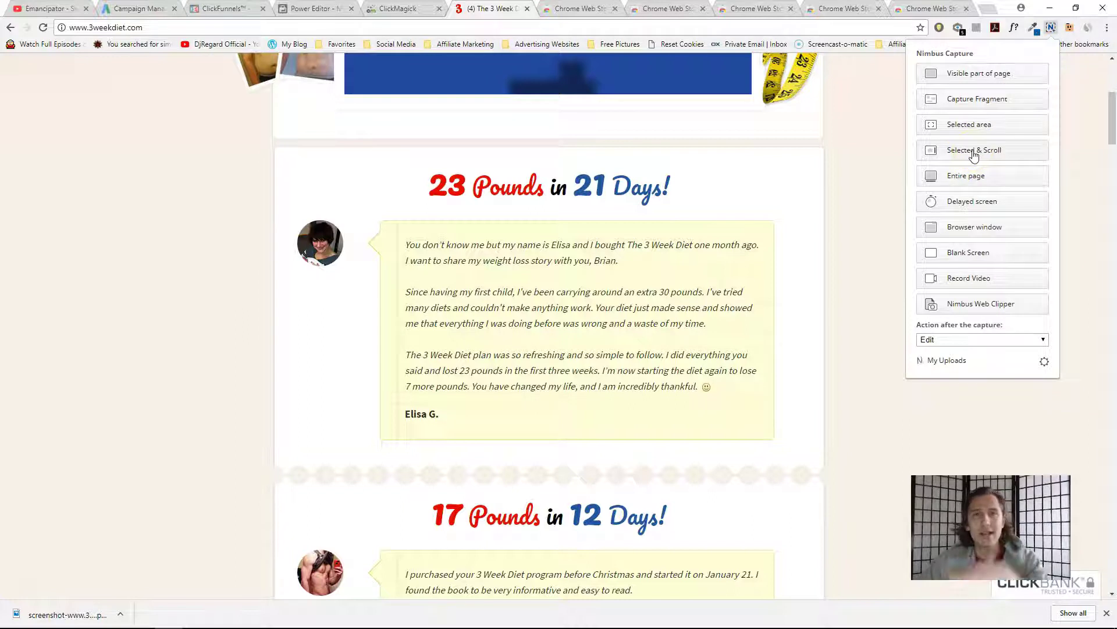
pyautogui.click(968, 78)
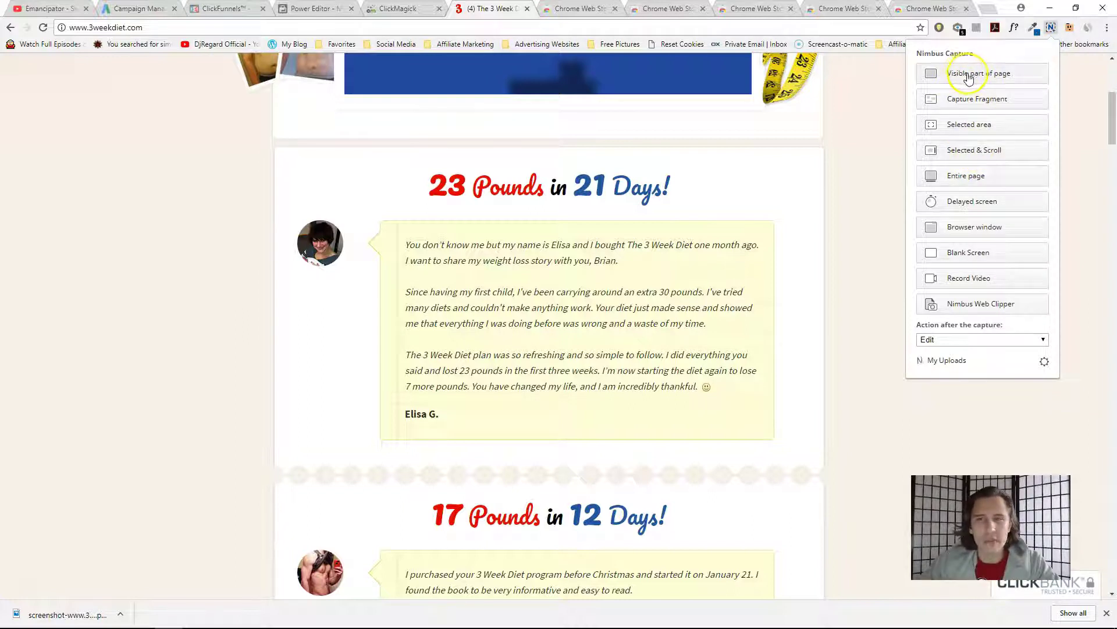
pyautogui.click(973, 124)
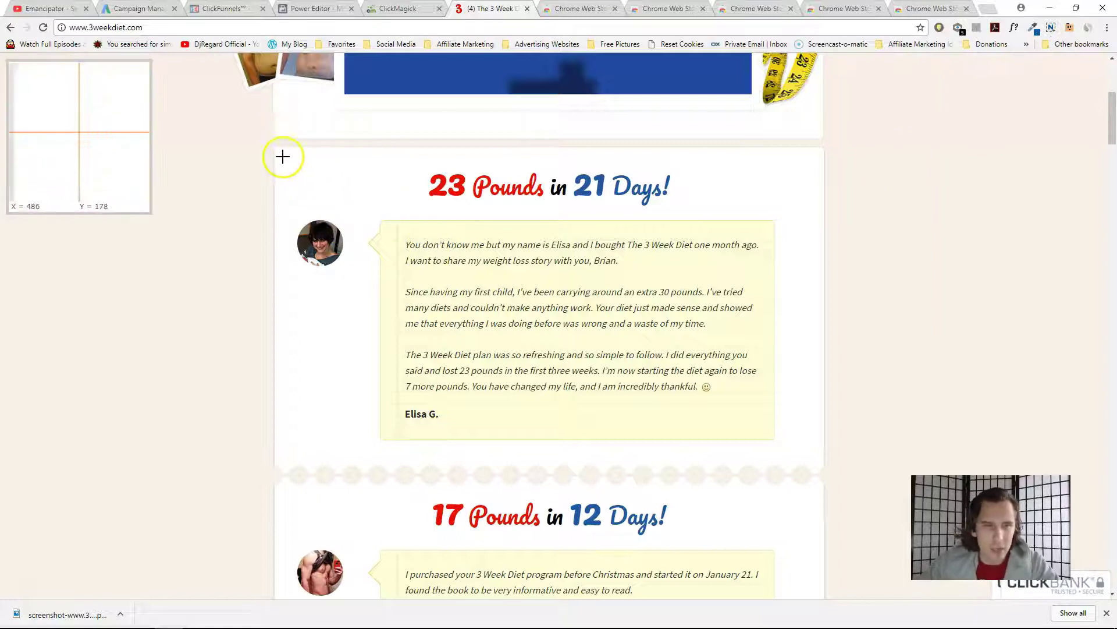
pyautogui.moveTo(283, 157); pyautogui.dragTo(544, 330)
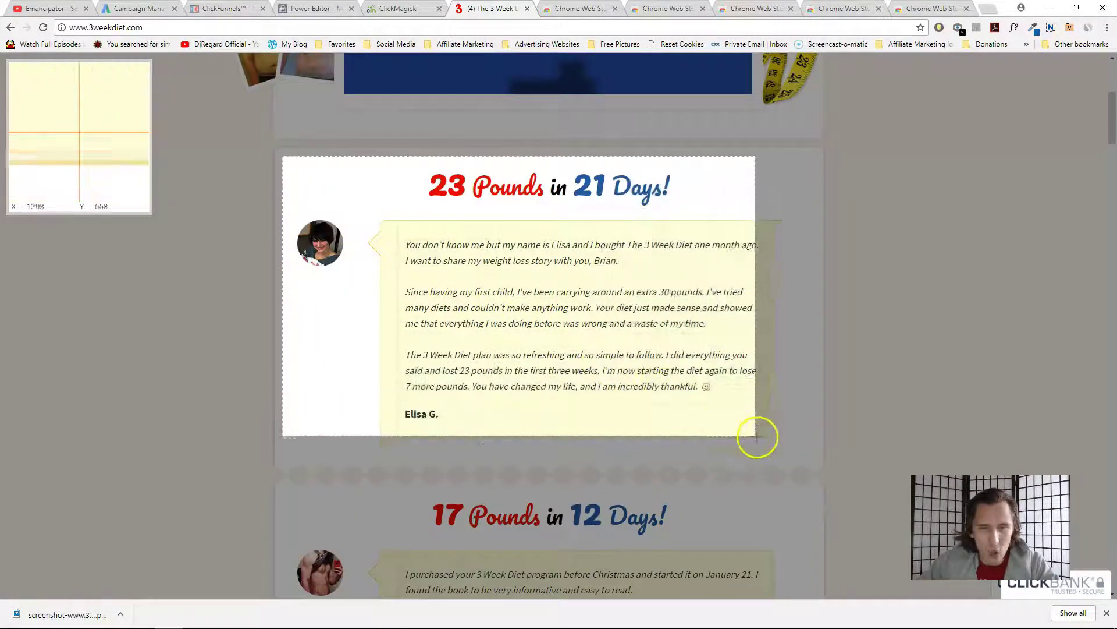
pyautogui.moveTo(544, 331); pyautogui.dragTo(788, 448)
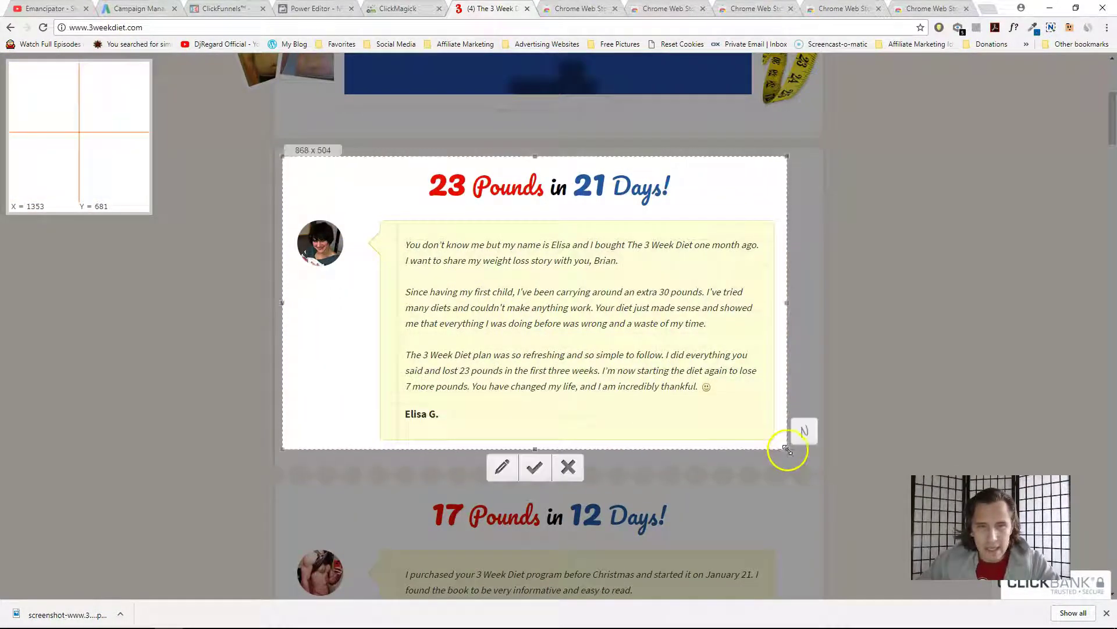
pyautogui.click(535, 468)
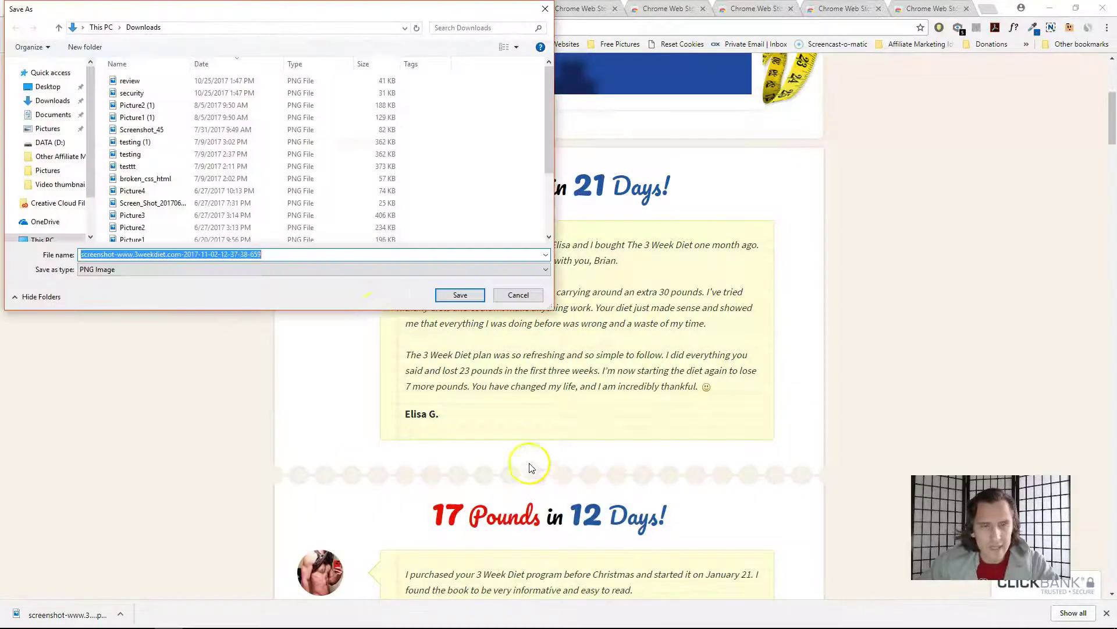
# Save the testimonial PNG to the Desktop and open it in Photos.
pyautogui.click(48, 89)
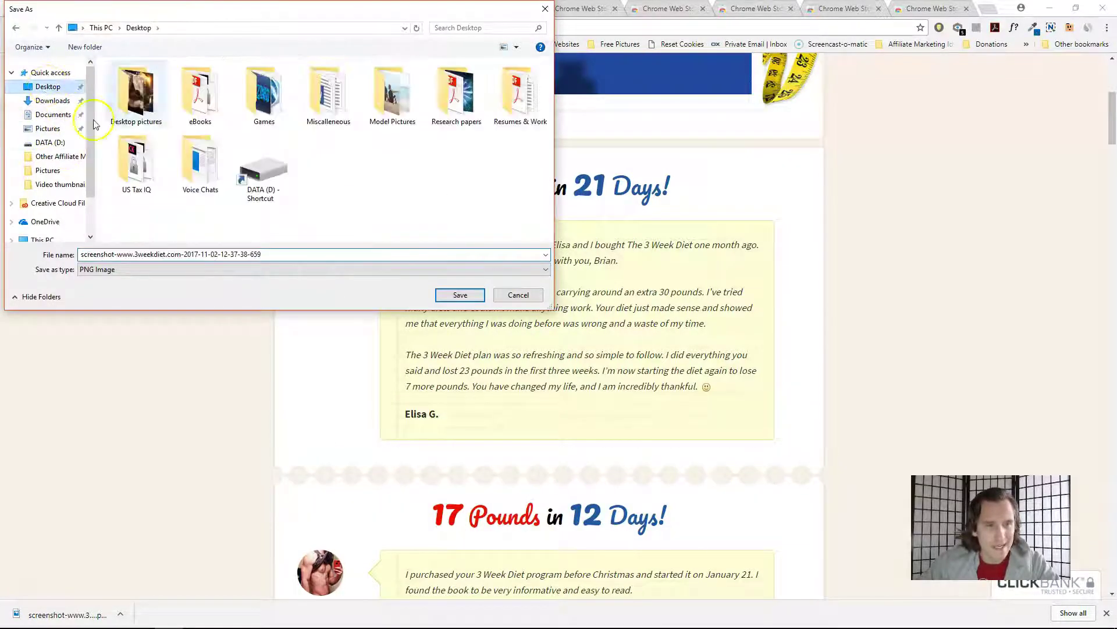
pyautogui.click(481, 301)
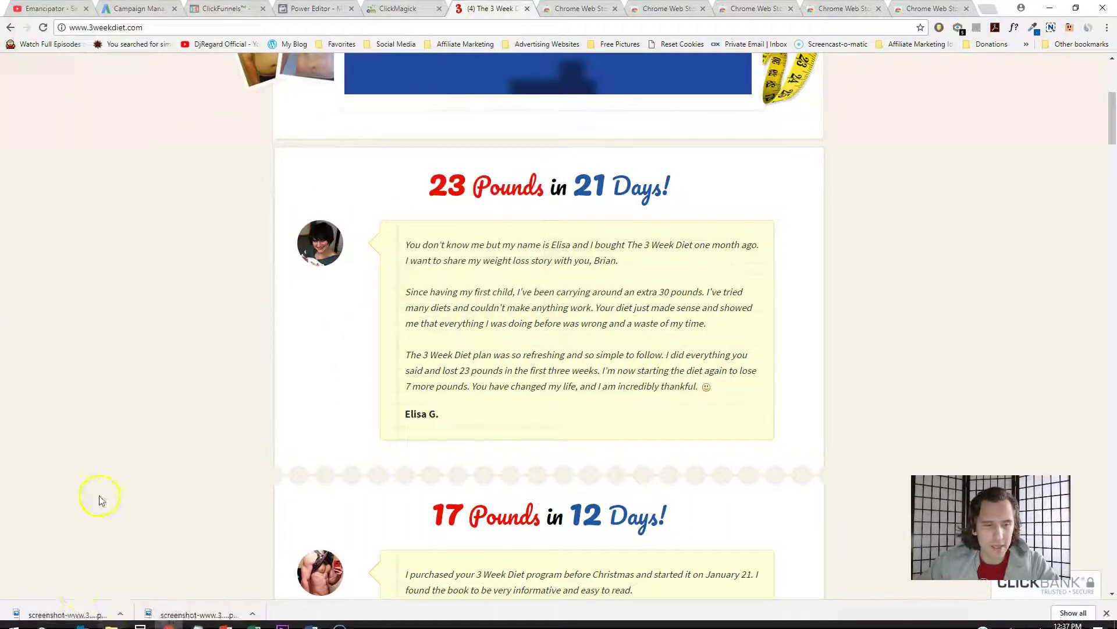
pyautogui.click(64, 614)
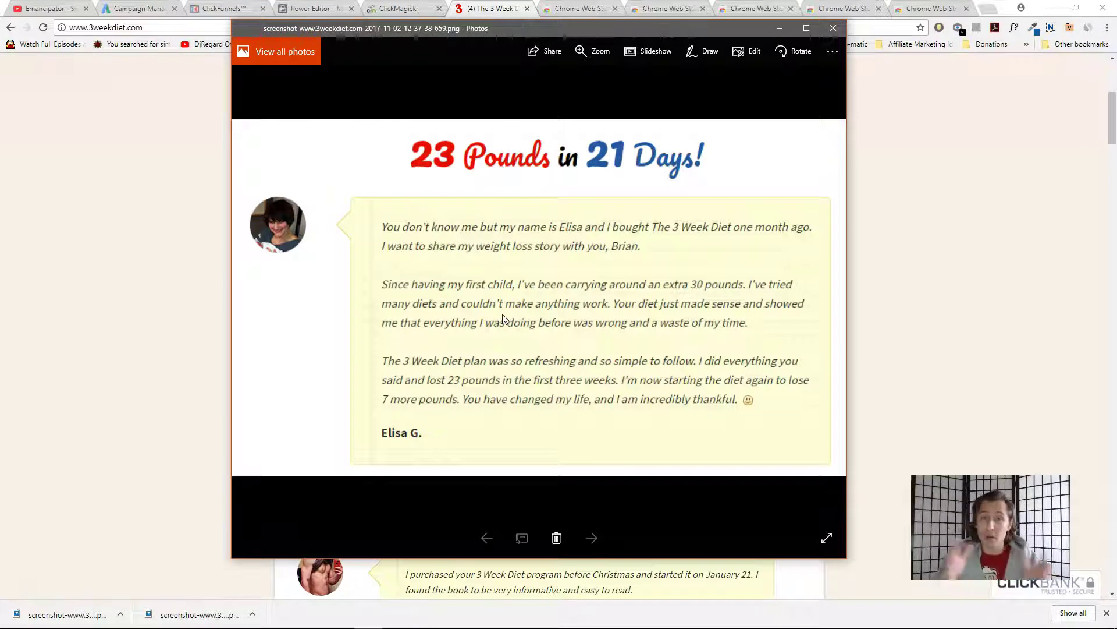
# Close the screenshot viewer and try a scrolling area capture of the testimonial.
pyautogui.click(833, 28)
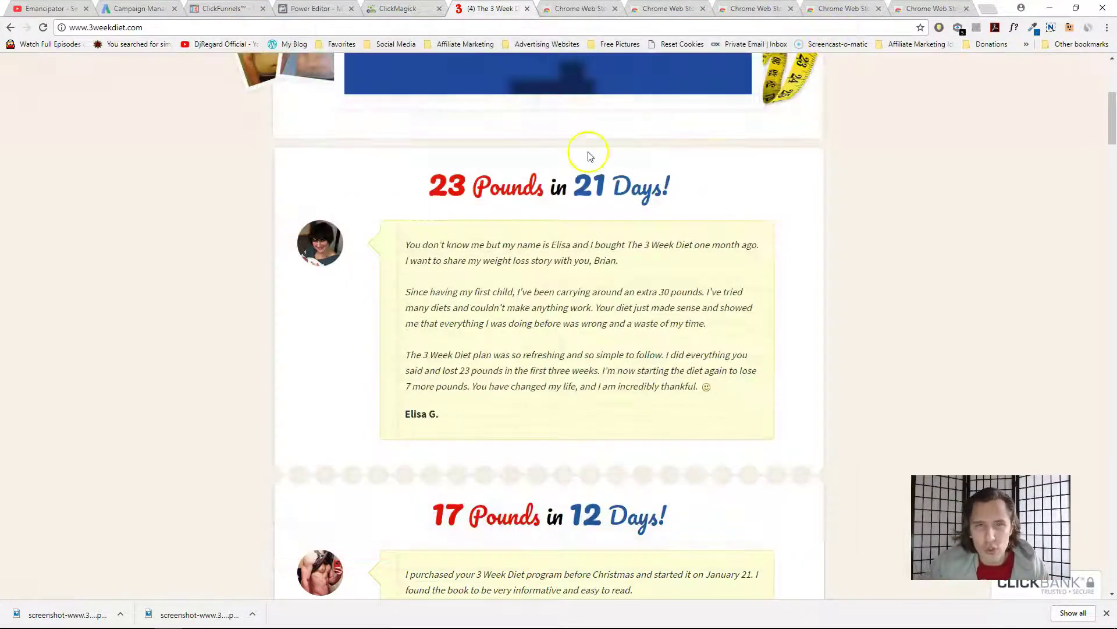
pyautogui.click(1051, 28)
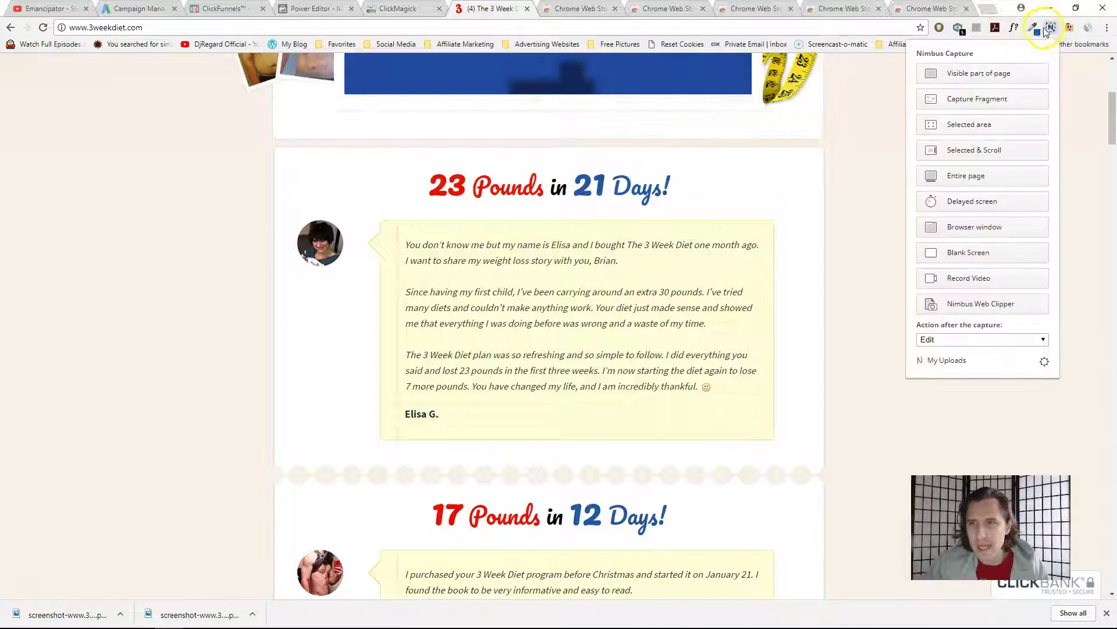
pyautogui.click(975, 152)
pyautogui.moveTo(334, 191); pyautogui.dragTo(786, 451)
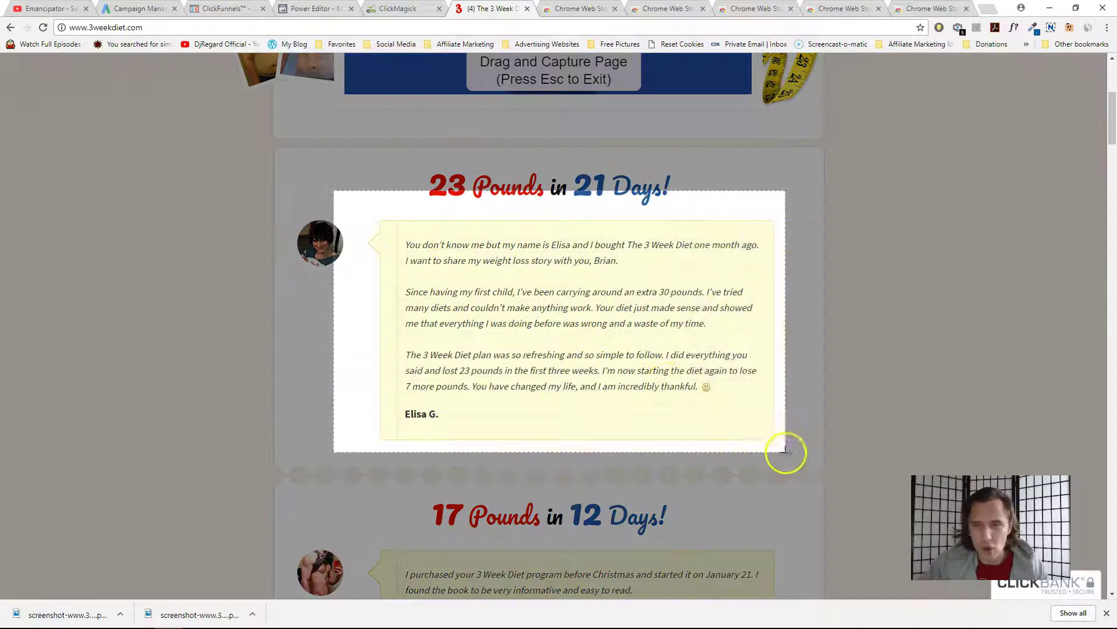
pyautogui.moveTo(1110, 104); pyautogui.dragTo(1110, 111)
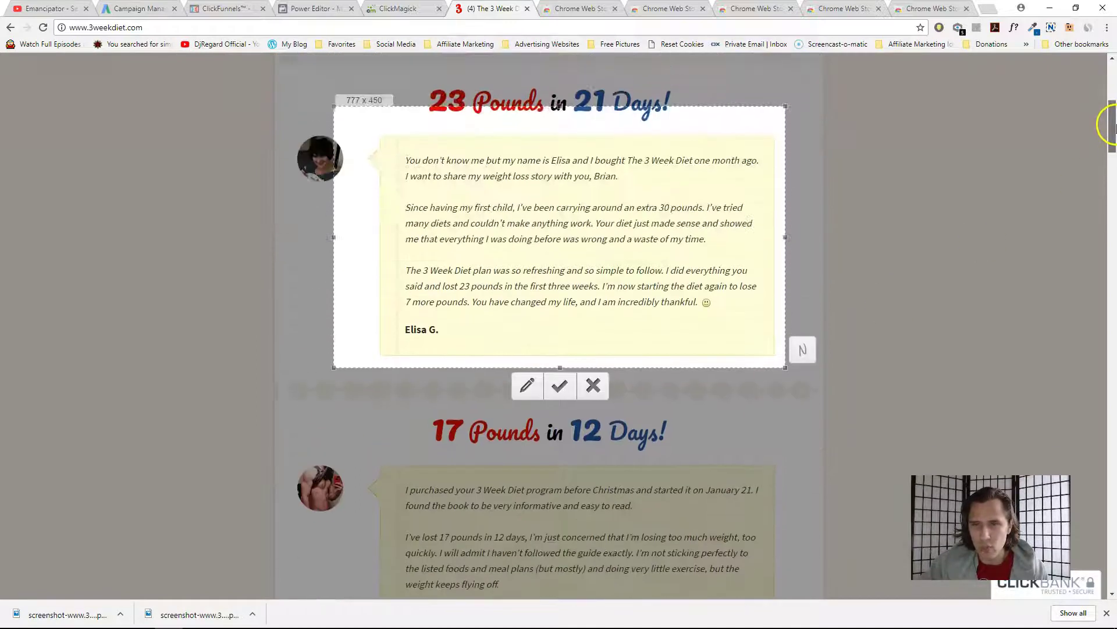
# Recapture the '23 Pounds in 21 Days' testimonial as a selected area.
pyautogui.click(593, 410)
pyautogui.click(1052, 28)
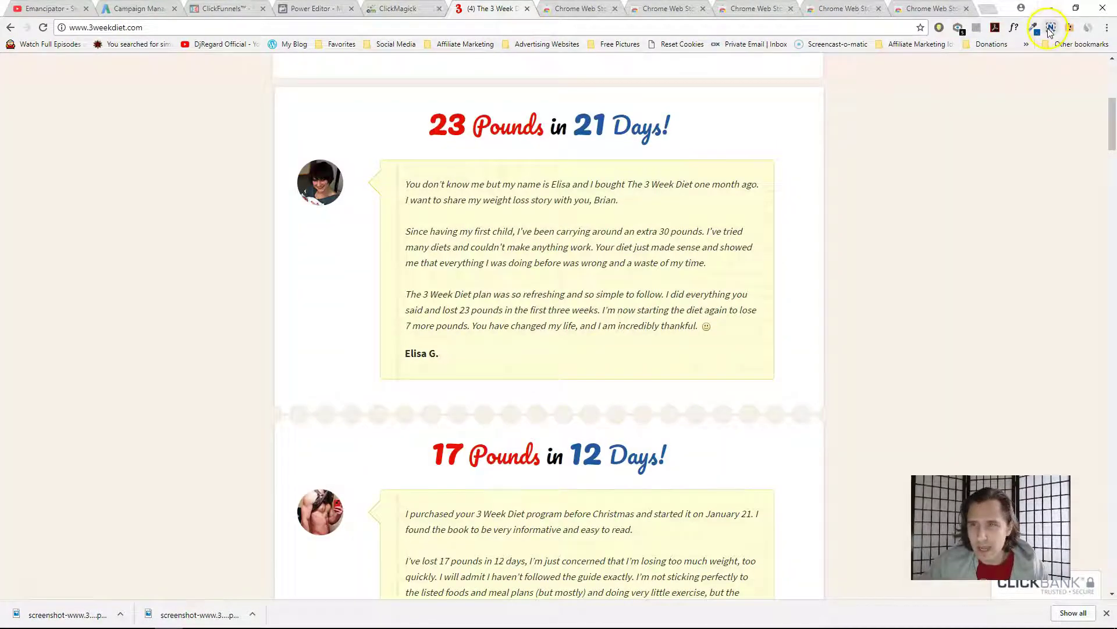
pyautogui.click(988, 124)
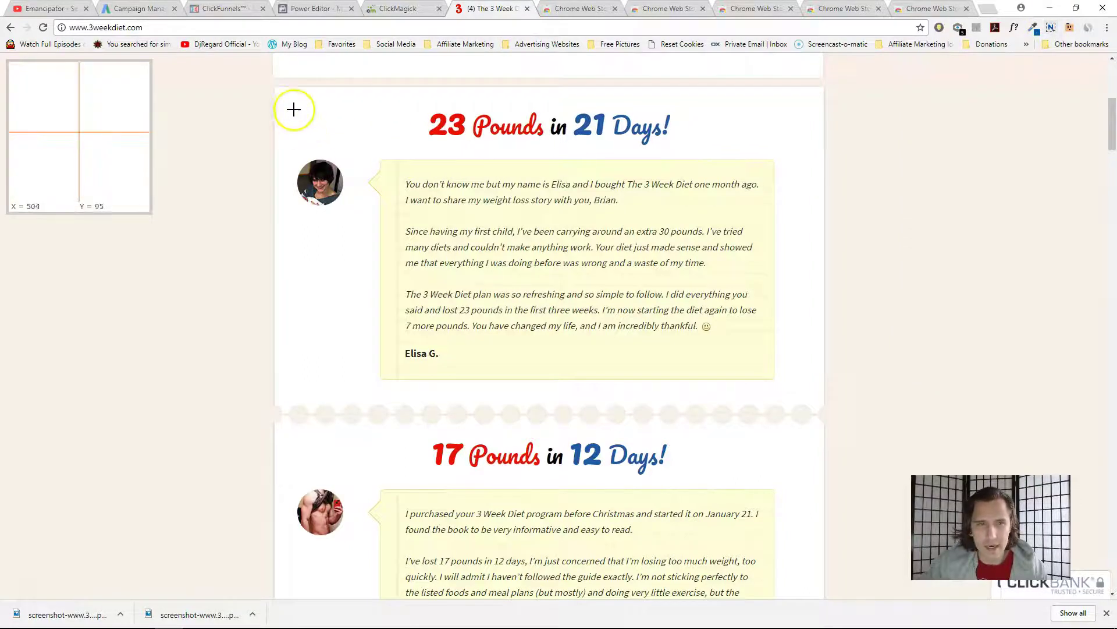
pyautogui.moveTo(291, 106); pyautogui.dragTo(794, 390)
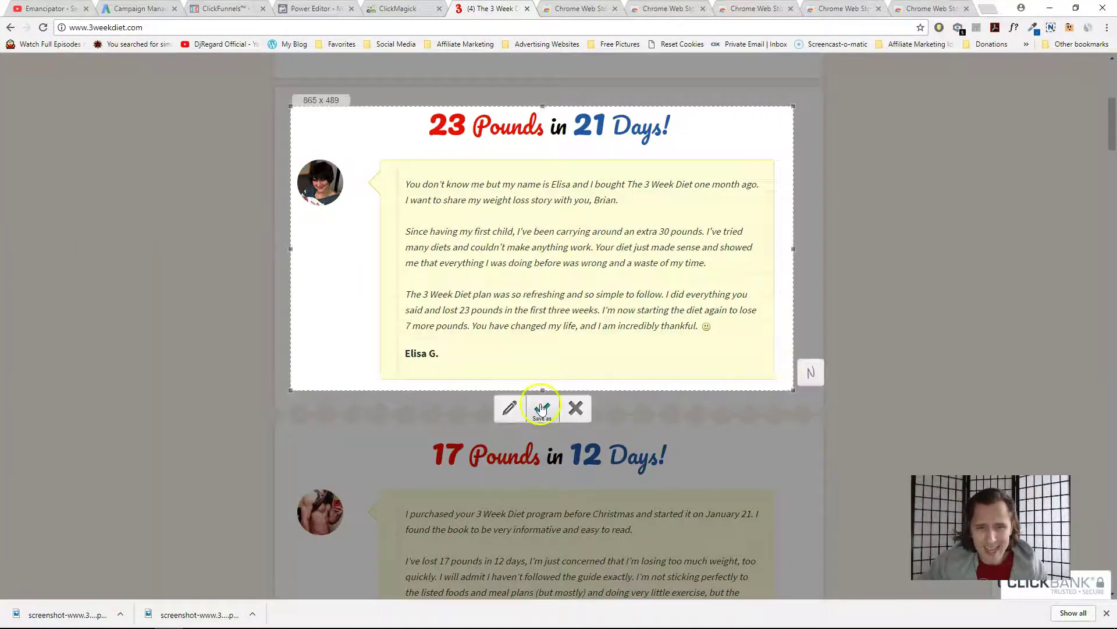
# Add a red arrow pointing at the lost 23 pounds text and finish editing.
pyautogui.click(509, 408)
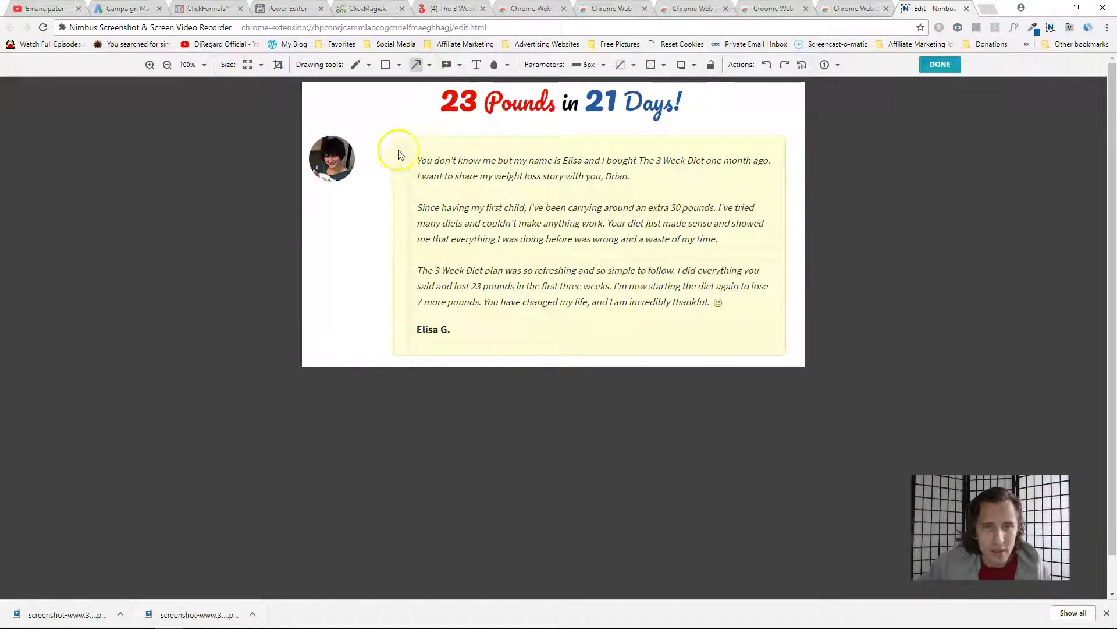
pyautogui.moveTo(379, 112)
pyautogui.mouseDown()
pyautogui.moveTo(435, 170)
pyautogui.moveTo(488, 190)
pyautogui.moveTo(401, 252)
pyautogui.moveTo(444, 259)
pyautogui.mouseUp()
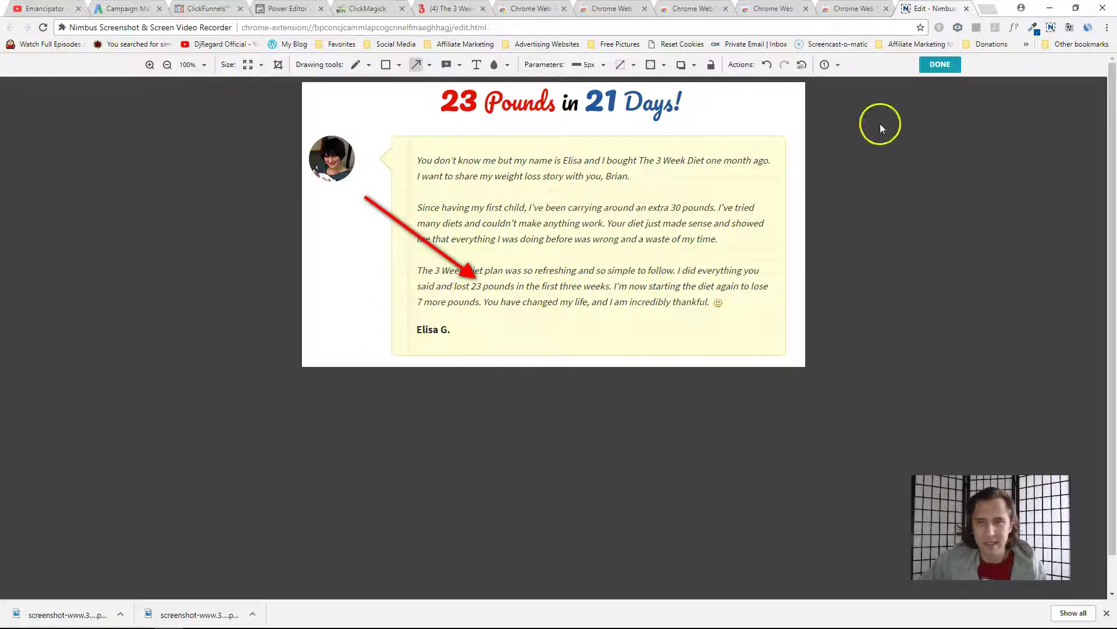
pyautogui.click(939, 64)
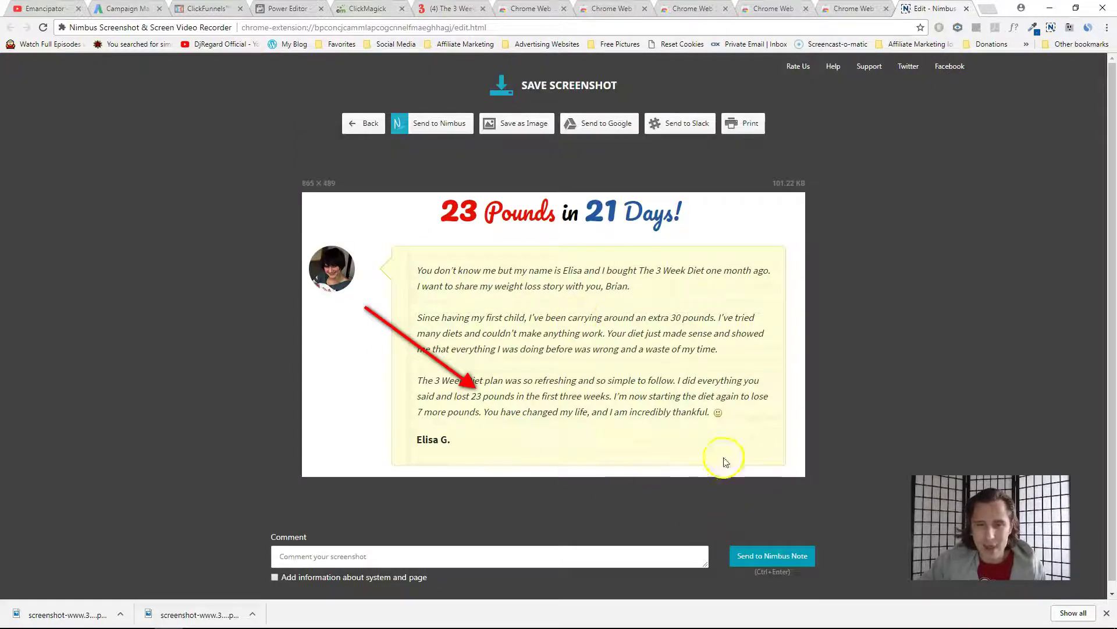
# Save the arrowed screenshot as a PNG on the Desktop, preview it in Photos, then close Photos.
pyautogui.click(512, 128)
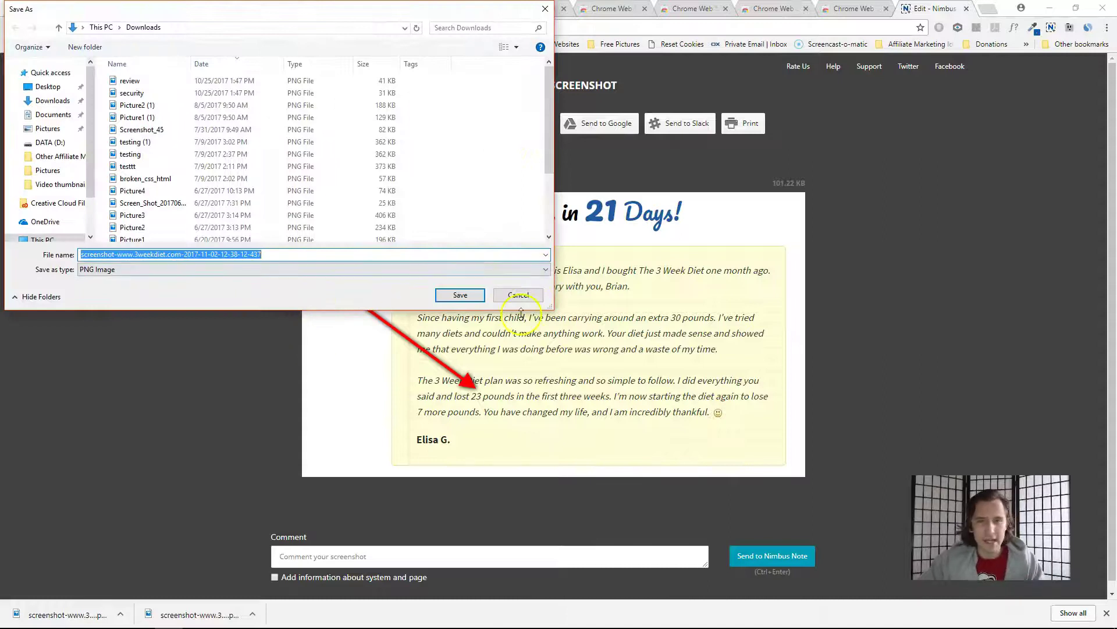
pyautogui.click(48, 86)
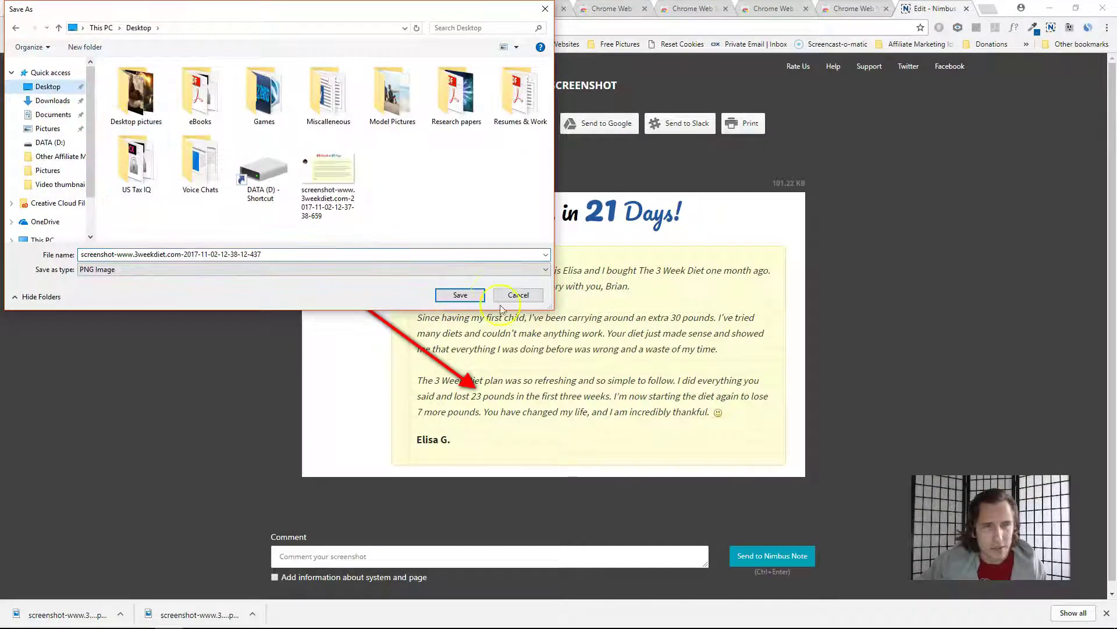
pyautogui.click(460, 294)
pyautogui.click(58, 614)
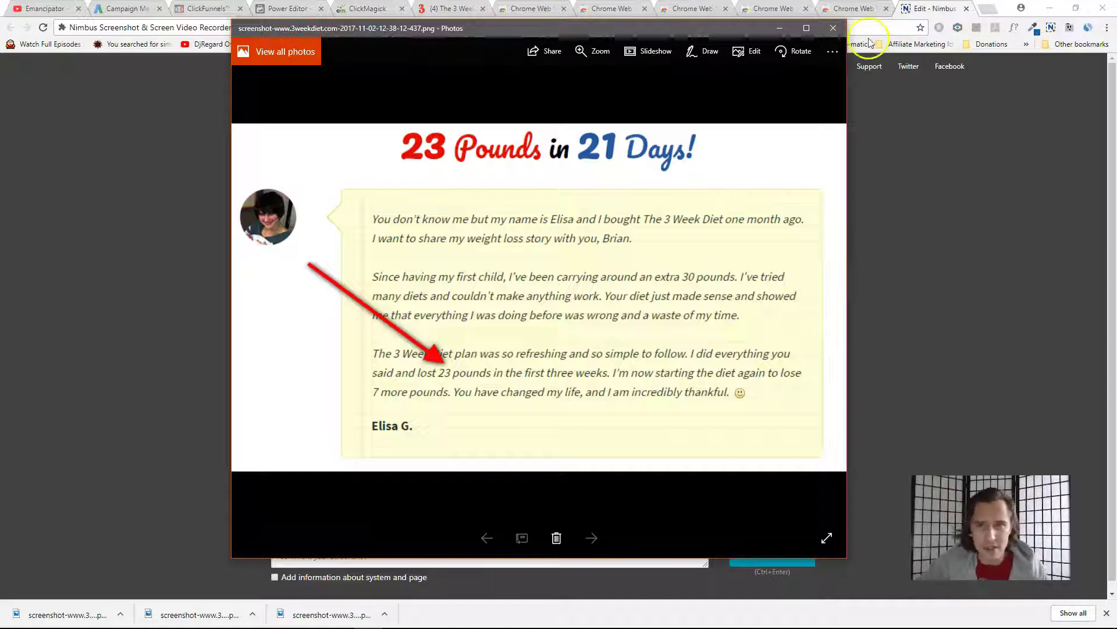
pyautogui.click(833, 31)
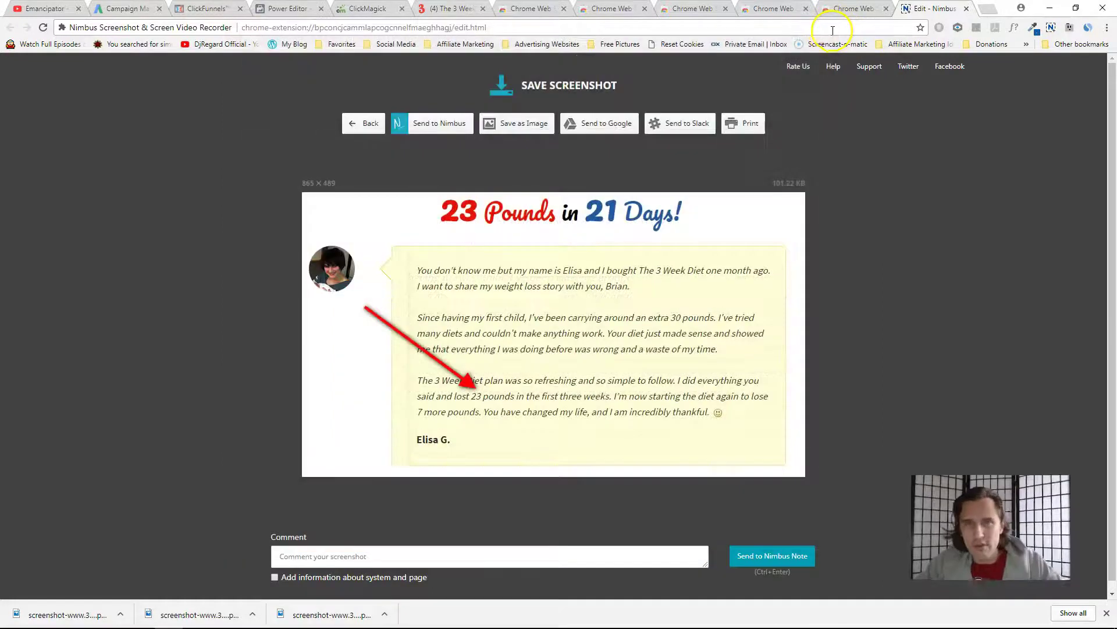
# Close the Nimbus Edit tab and switch to the '(4) The 3 Week Diet' tab.
pyautogui.click(965, 10)
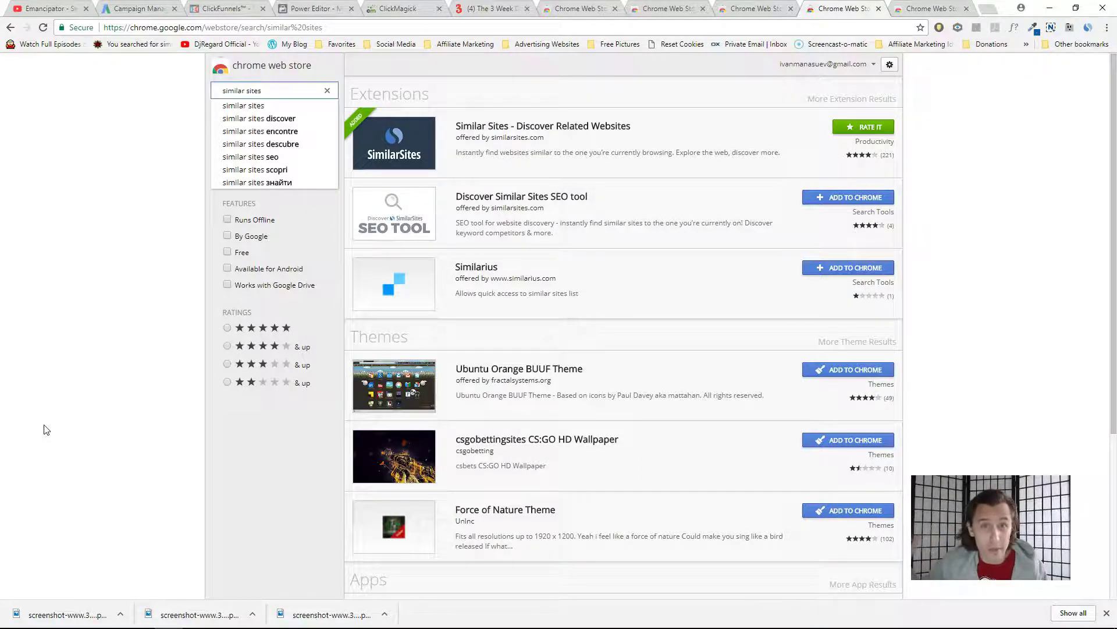
pyautogui.click(459, 13)
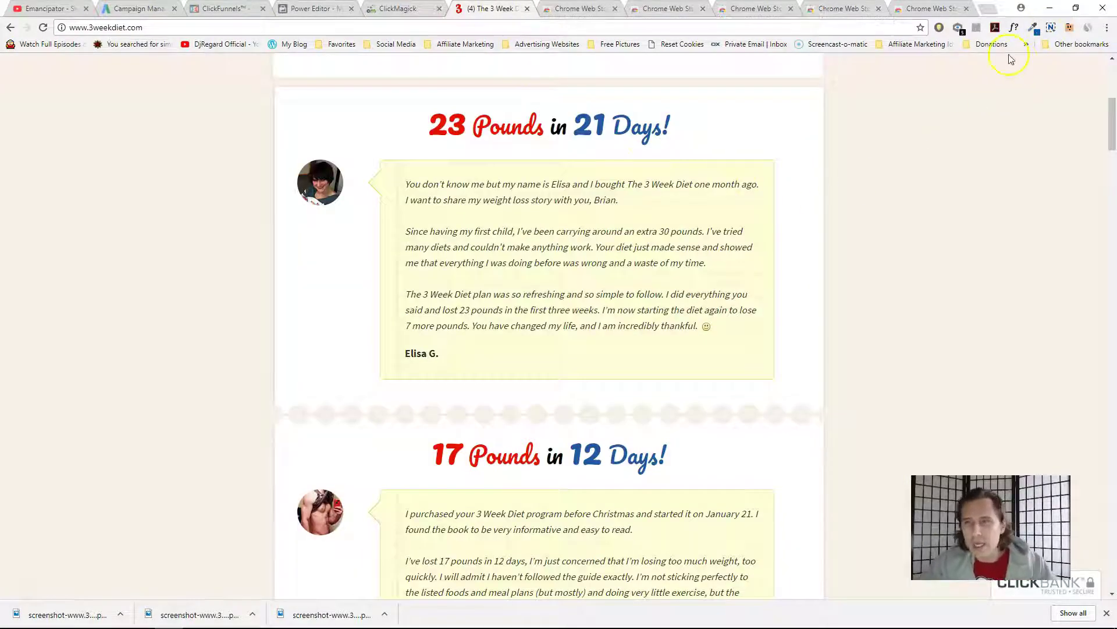
# Use SimilarSites on 3weekdiet.com and open the competitor 3-day-diet-plan.com from its list.
pyautogui.moveTo(1113, 125); pyautogui.dragTo(1114, 90)
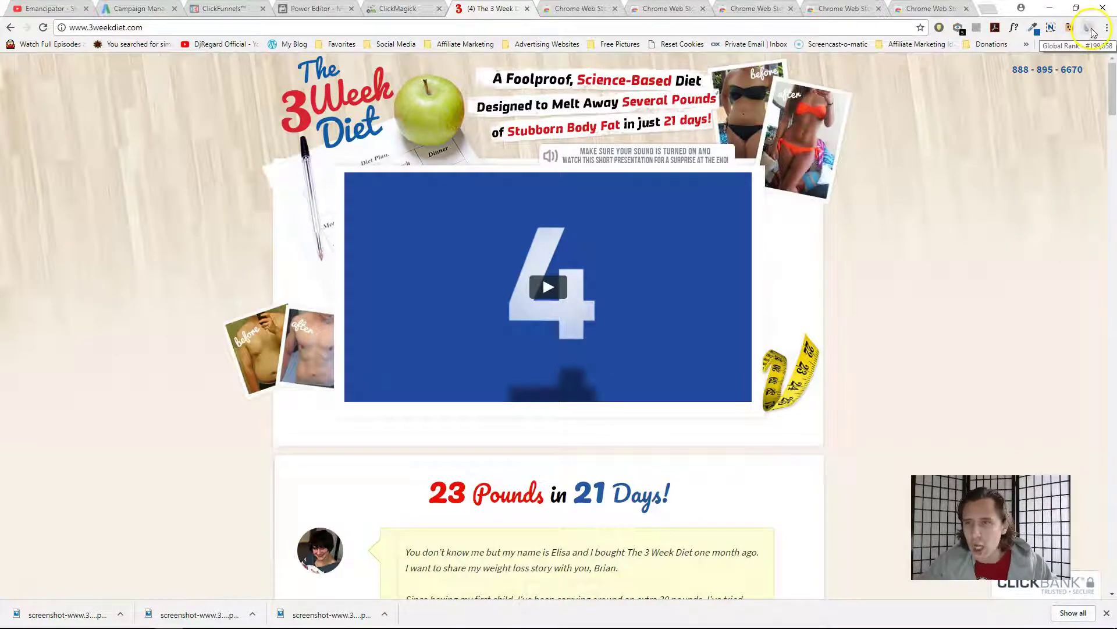
pyautogui.click(1088, 29)
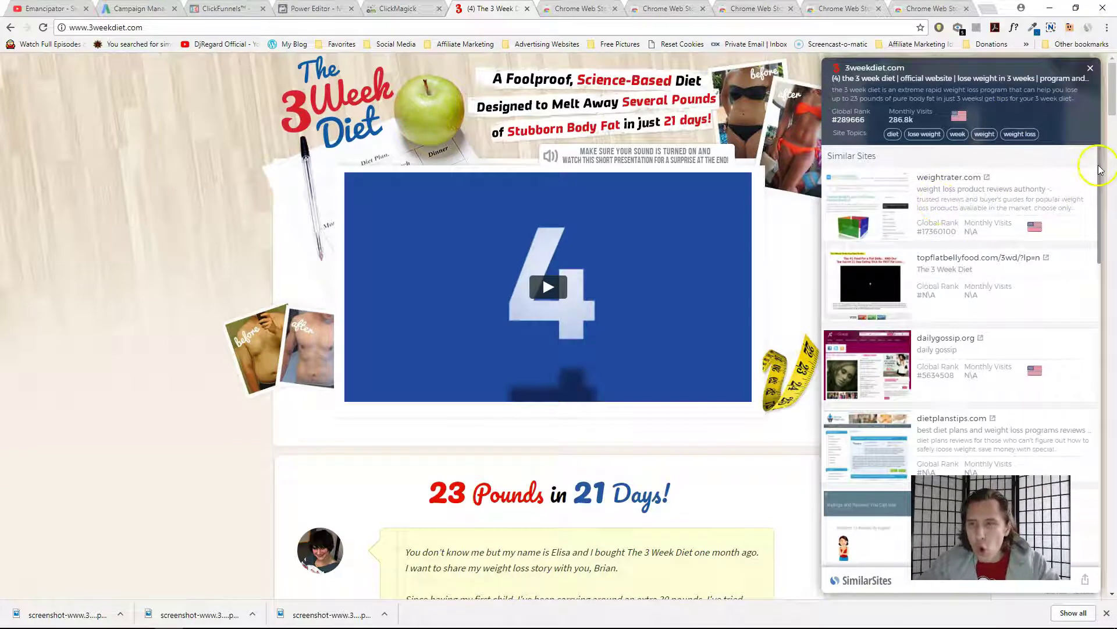
pyautogui.moveTo(1099, 169); pyautogui.dragTo(1106, 339)
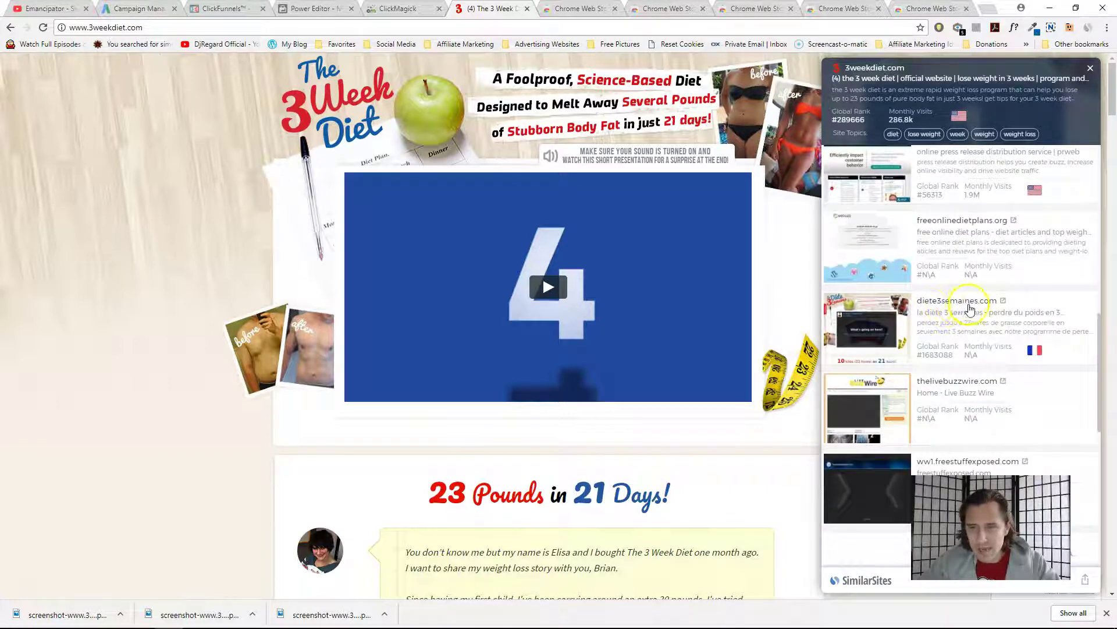
pyautogui.moveTo(1098, 344); pyautogui.dragTo(1098, 424)
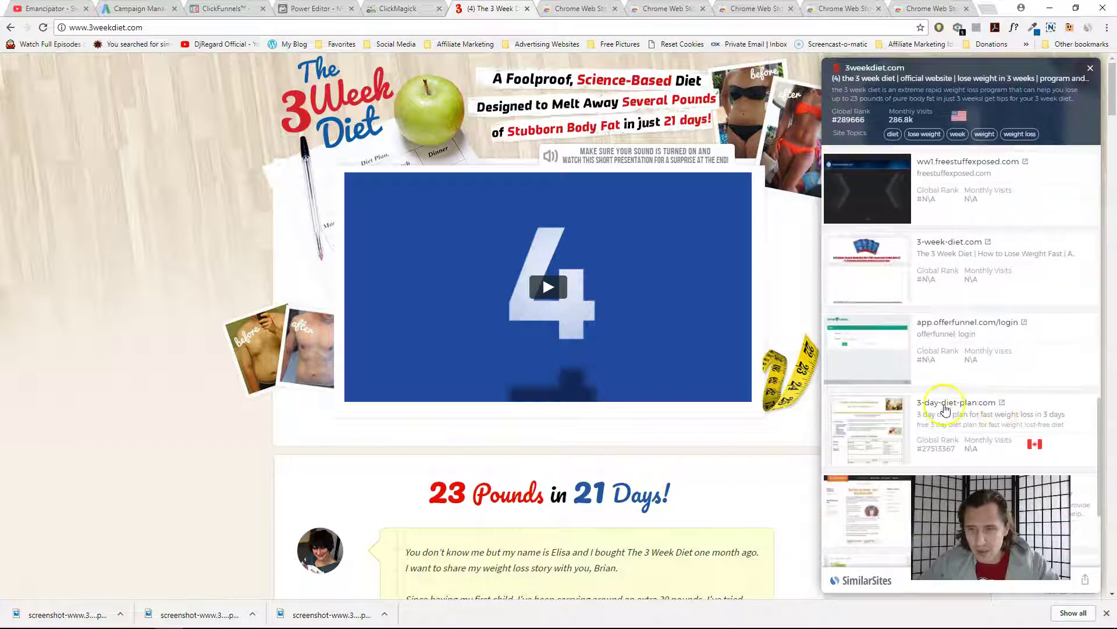
pyautogui.click(1000, 402)
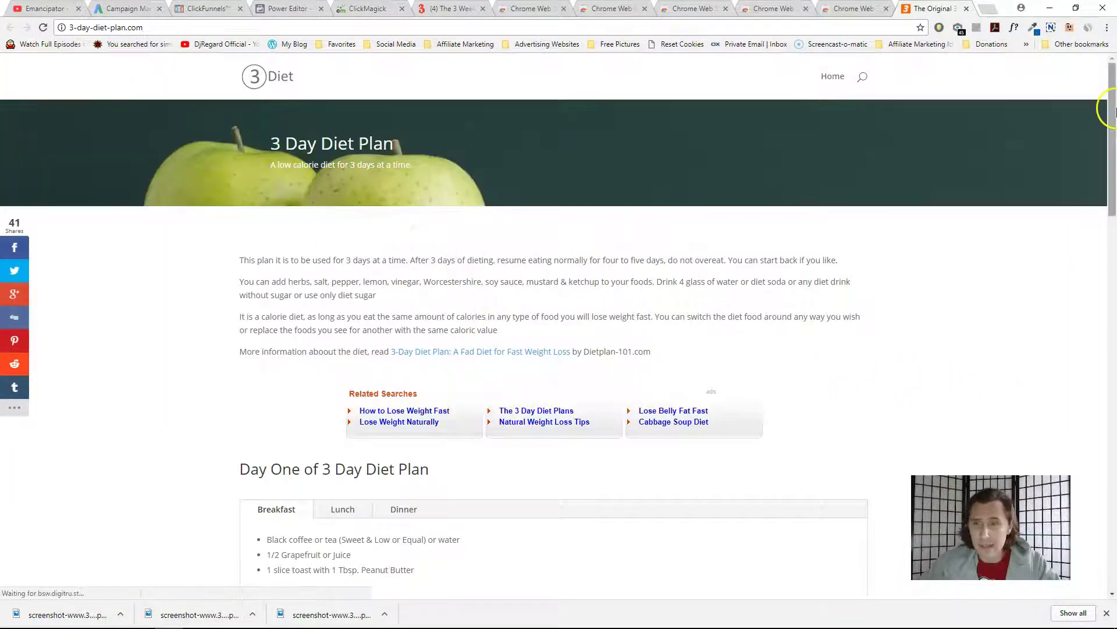
# Close the 3-day-diet-plan.com tab and scroll the SimilarSites list back to weightrater.com.
pyautogui.moveTo(1113, 111)
pyautogui.mouseDown()
pyautogui.moveTo(1112, 269)
pyautogui.moveTo(1090, 324)
pyautogui.moveTo(1071, 477)
pyautogui.moveTo(1093, 361)
pyautogui.moveTo(1087, 426)
pyautogui.moveTo(1090, 190)
pyautogui.moveTo(1114, 101)
pyautogui.mouseUp()
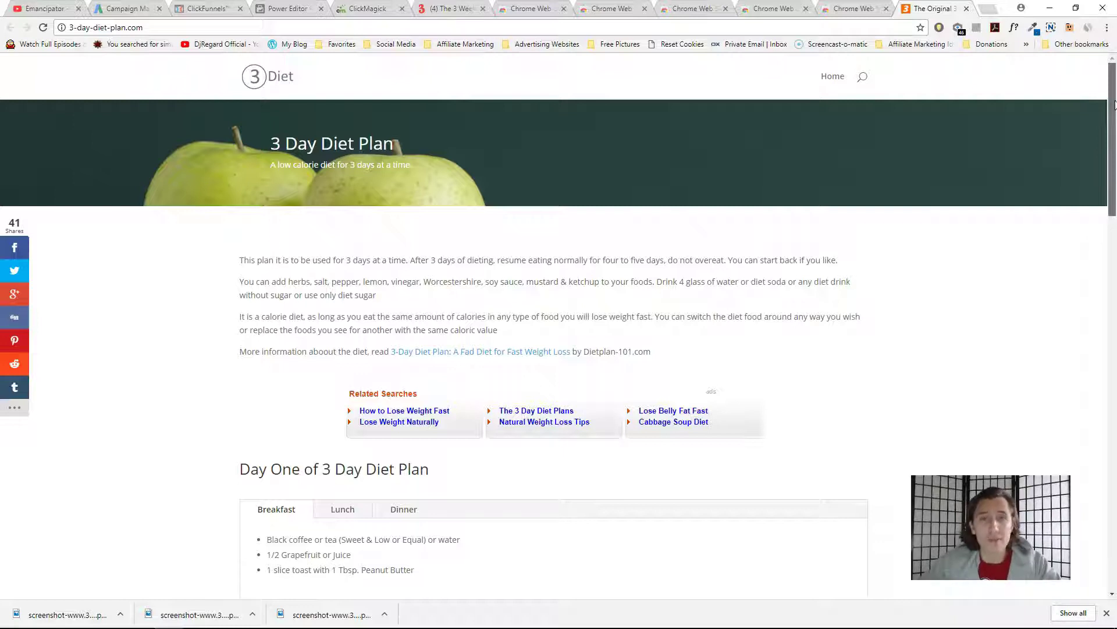
pyautogui.click(966, 9)
pyautogui.click(492, 9)
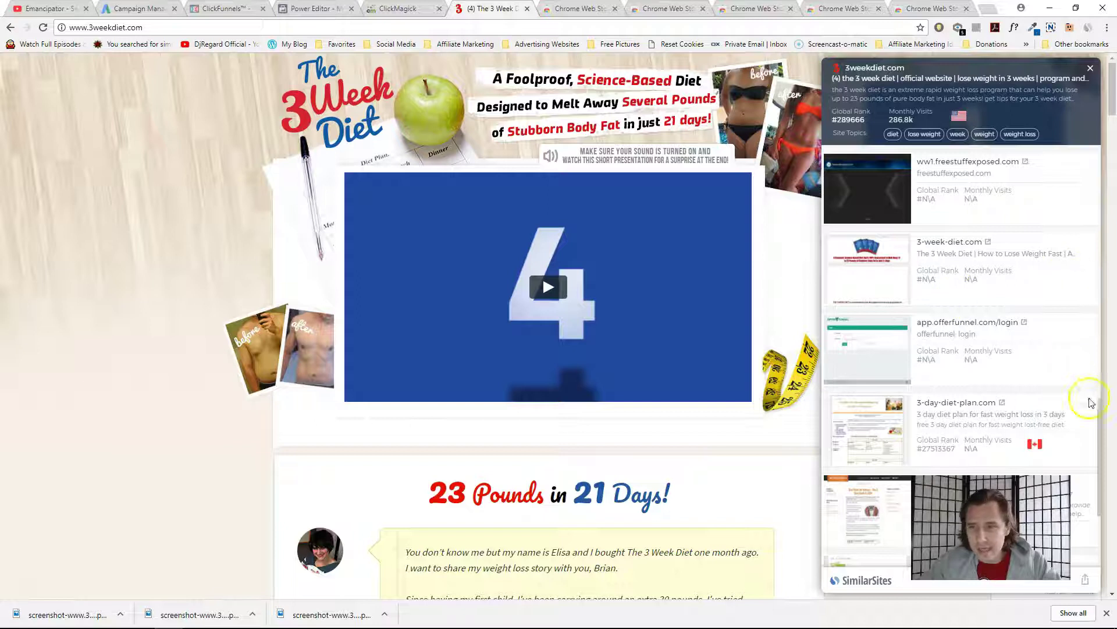
pyautogui.scroll(1, 1091, 399)
pyautogui.scroll(3, 1083, 233)
pyautogui.scroll(2, 1089, 192)
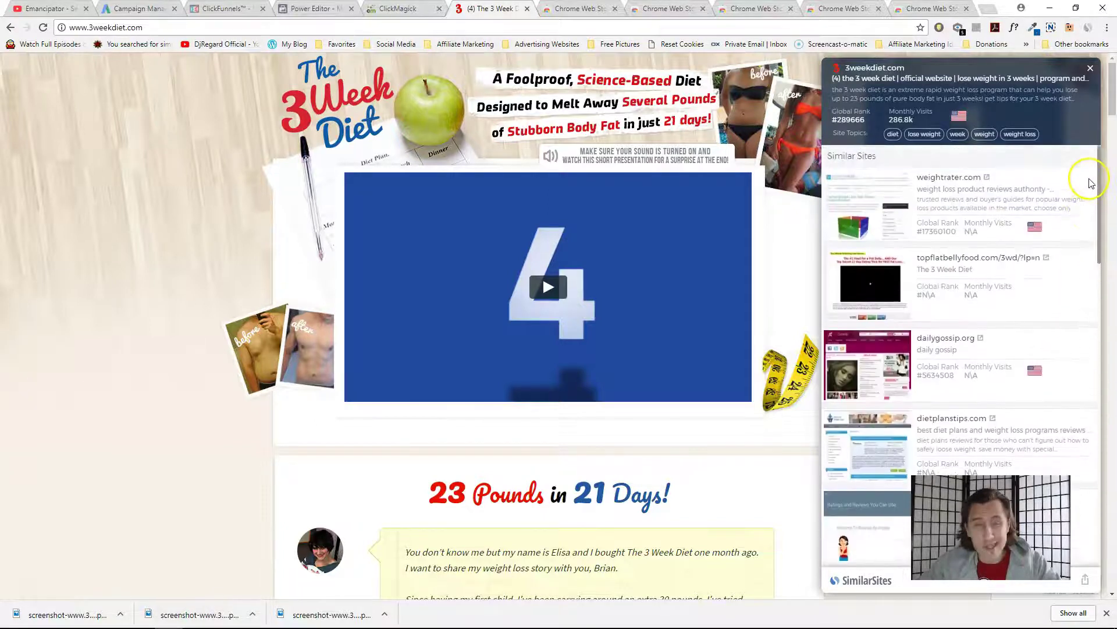
# Open weightrater.com, highlight its 'Weight Loss, Diet, Fitness' heading, then close the tab.
pyautogui.click(987, 178)
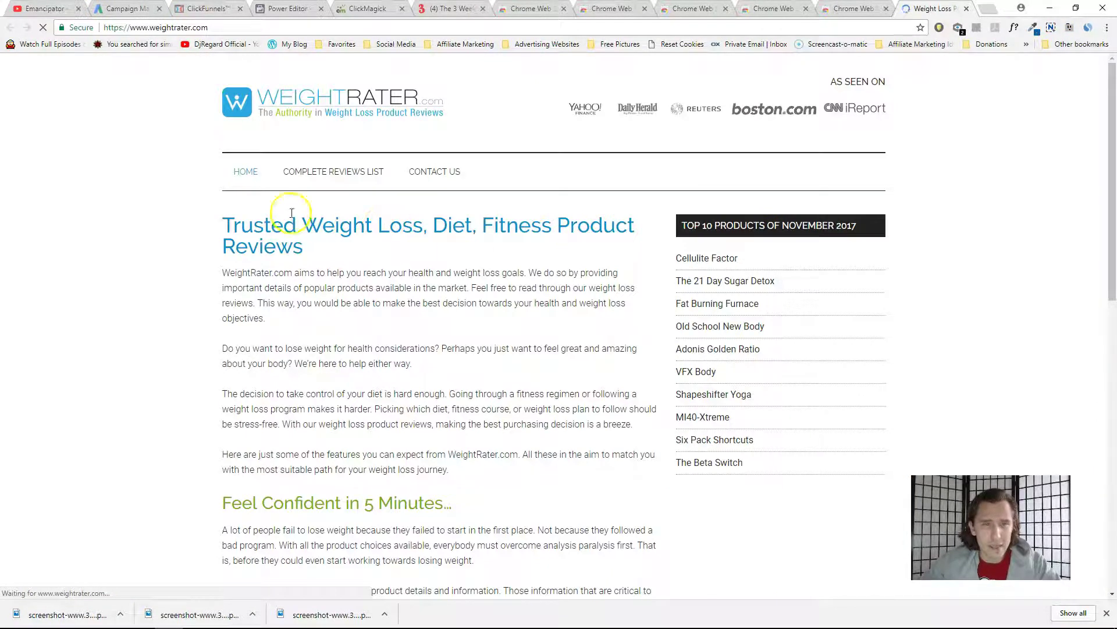
pyautogui.moveTo(302, 226); pyautogui.dragTo(550, 227)
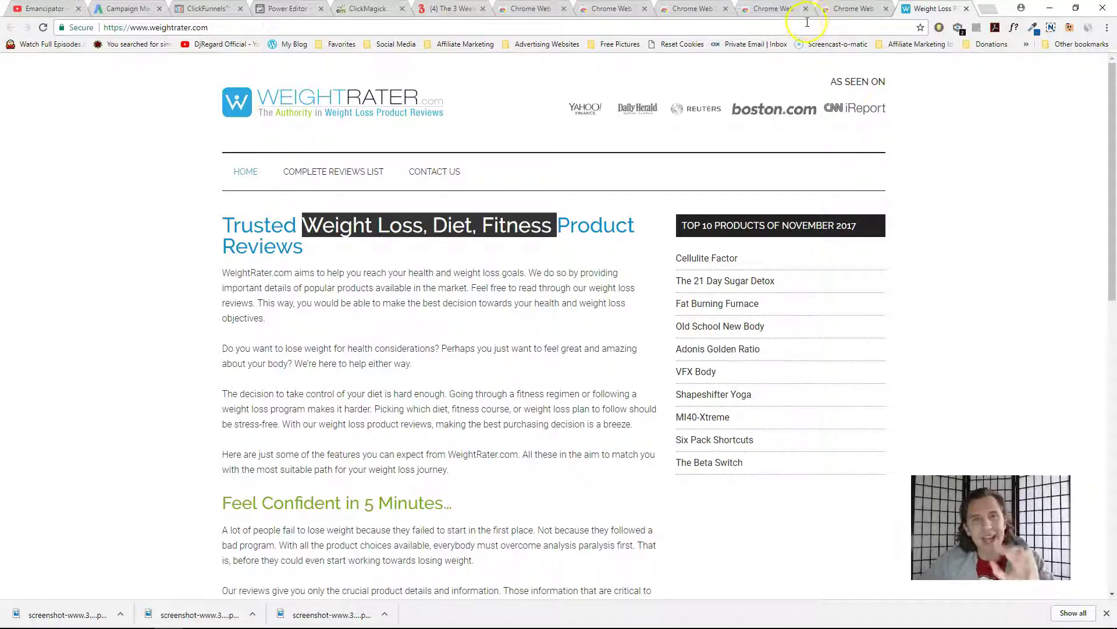
pyautogui.click(966, 8)
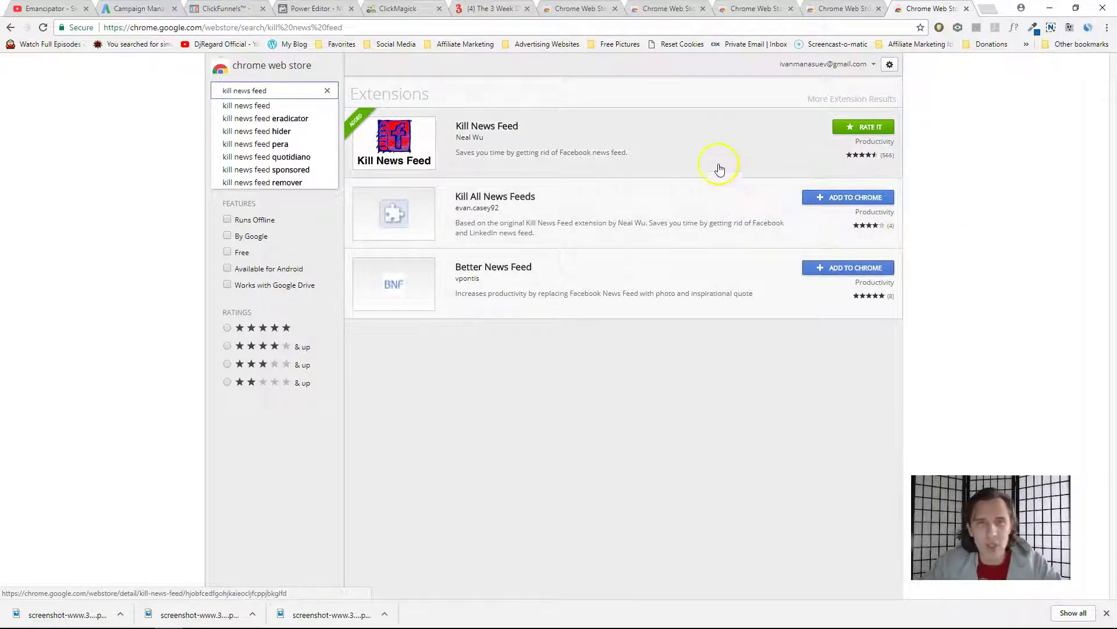
# Load facebook.com in a new tab to see the empty News Feed.
pyautogui.click(991, 8)
pyautogui.write('facebook.com')
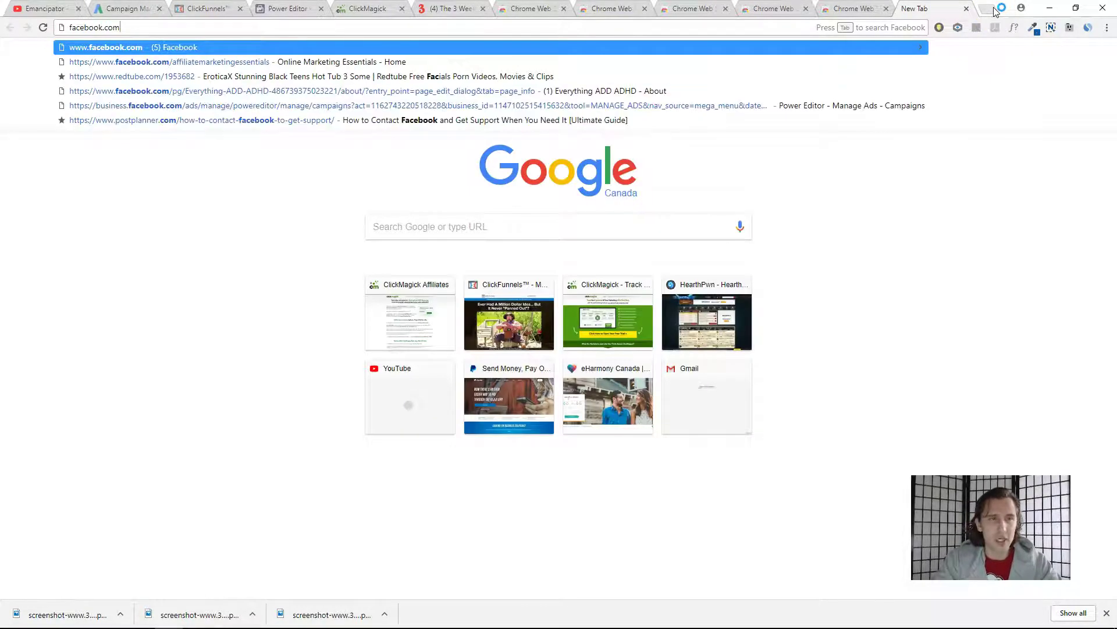
pyautogui.press('Return')
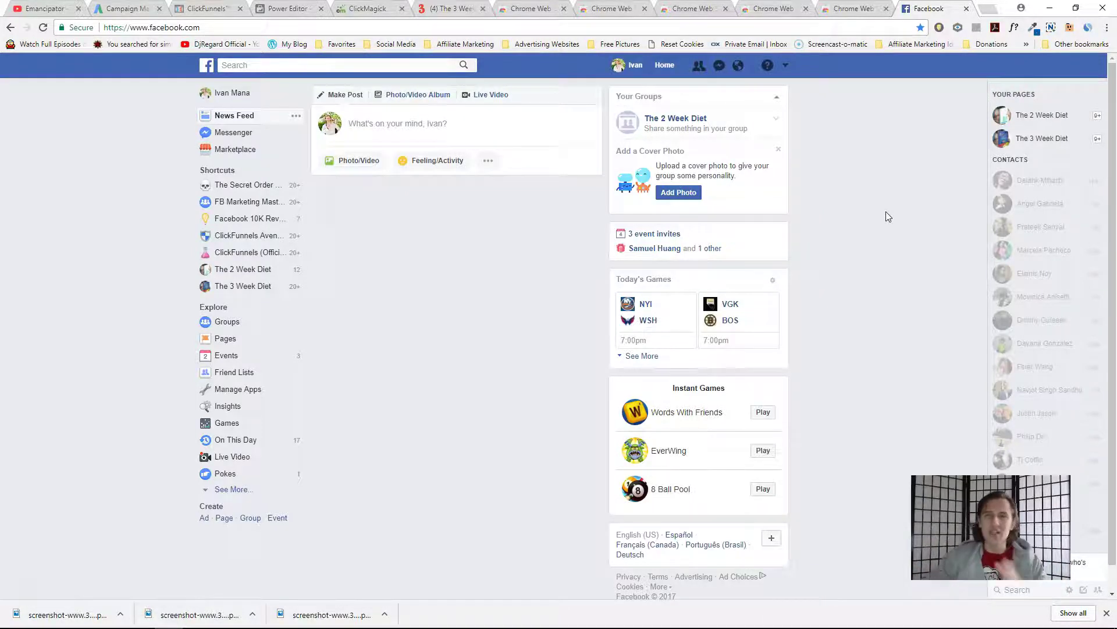
# Close the Facebook tab to return to the Kill News Feed web store results.
pyautogui.click(967, 8)
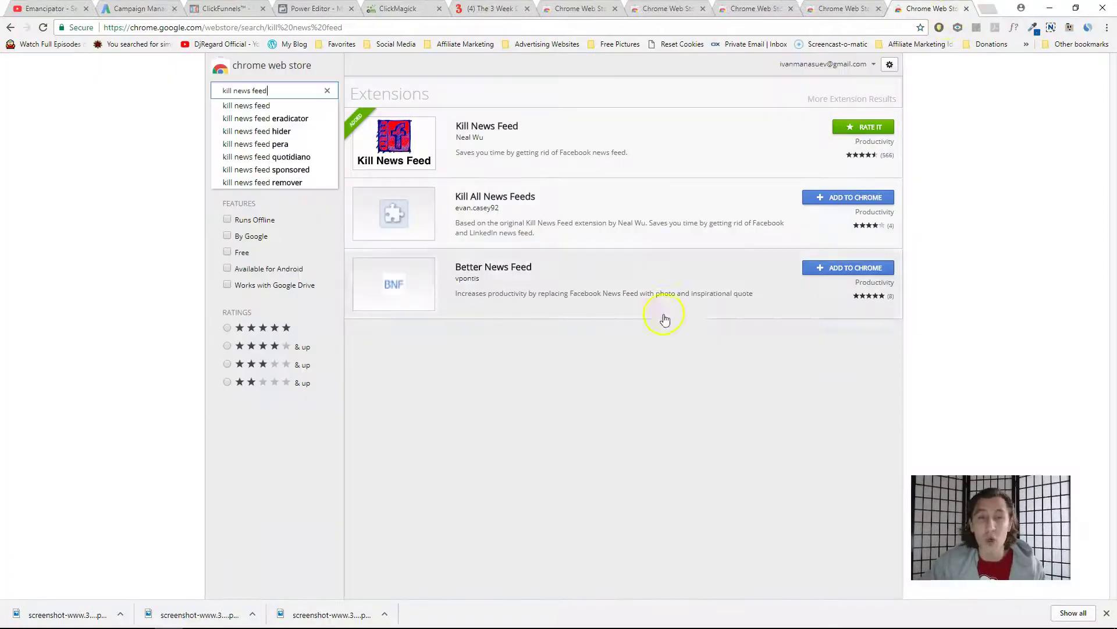